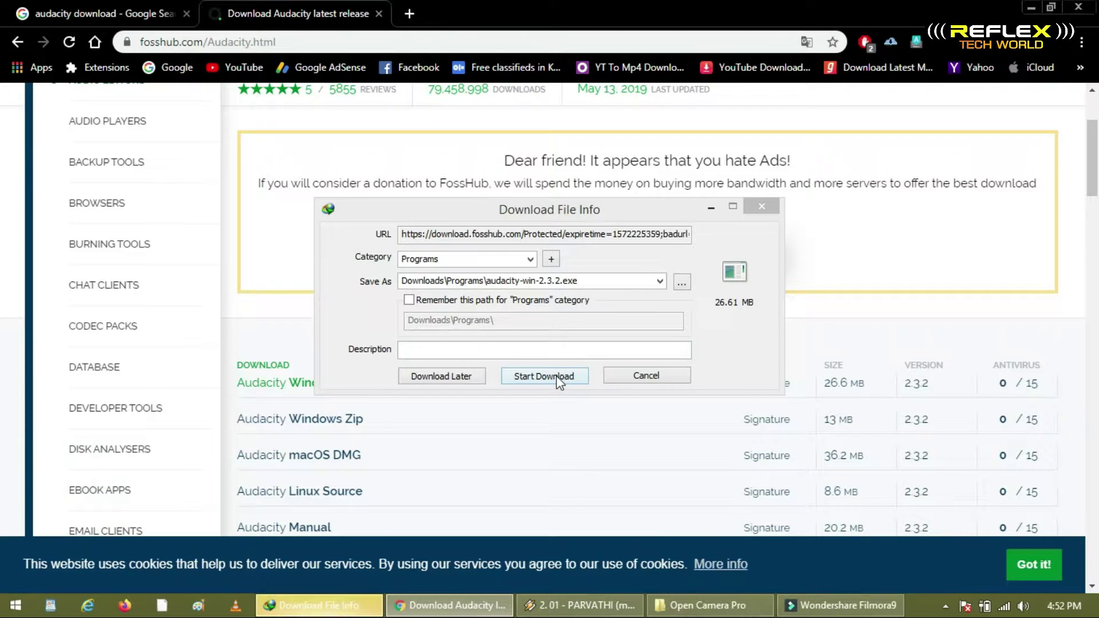
# - Download the audacity-win-2.3.2.exe installer and launch it with English as the setup language
pyautogui.click(559, 378)
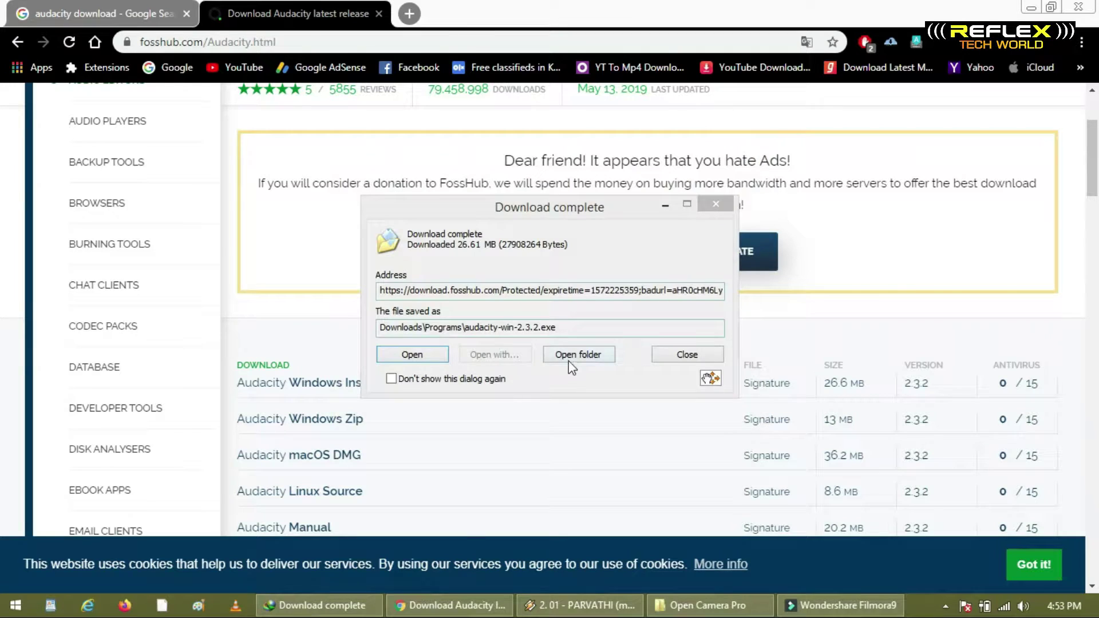
pyautogui.click(575, 356)
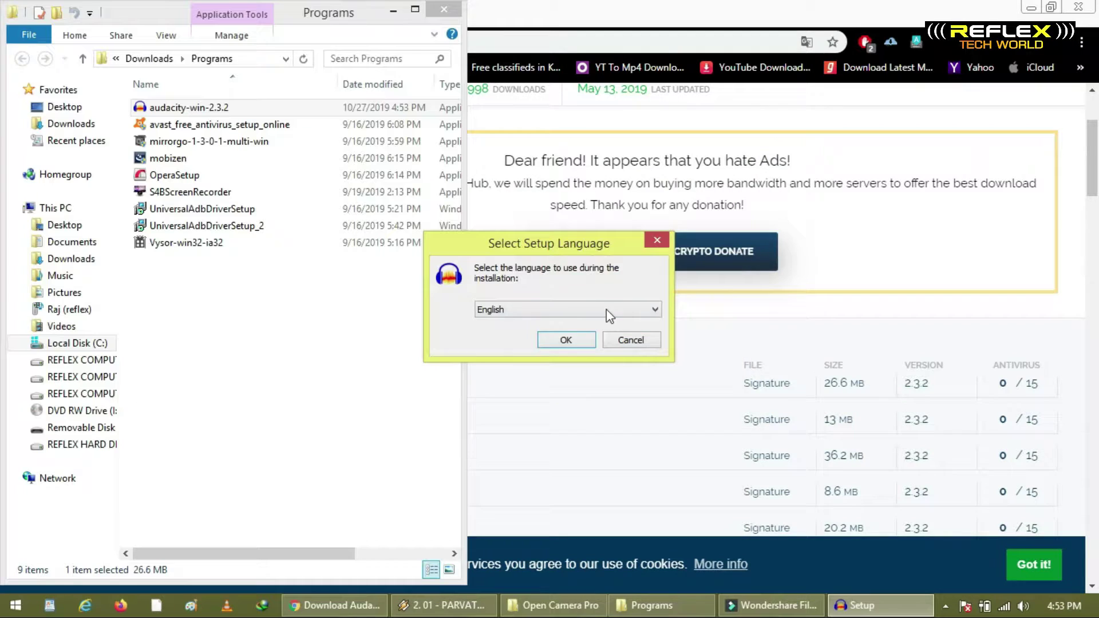
pyautogui.click(571, 340)
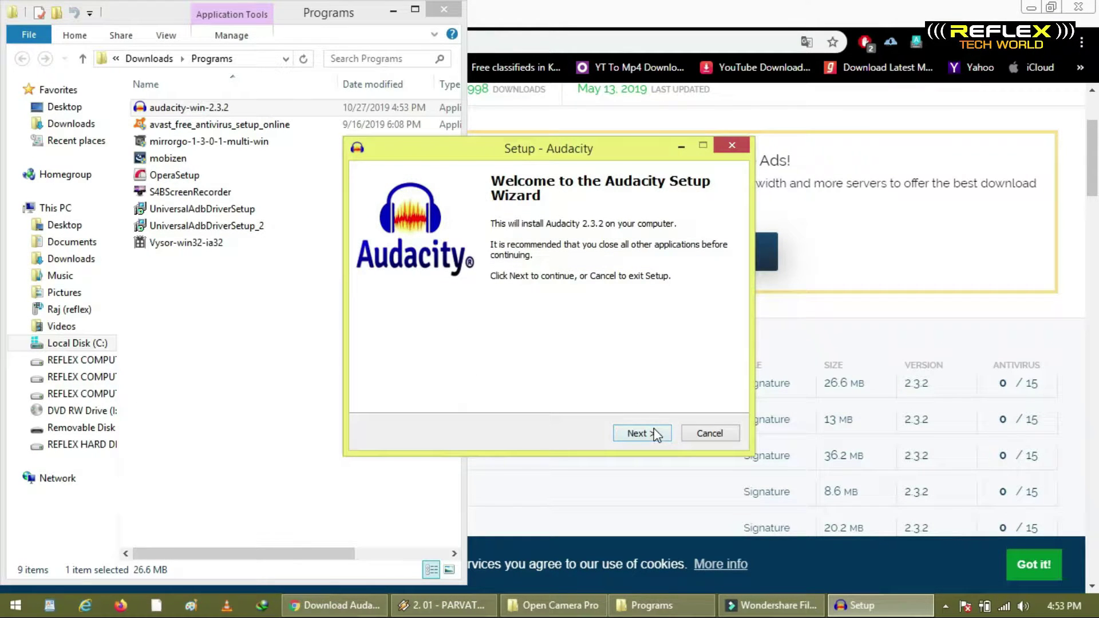
# - Install Audacity 2.3.2 into the existing C:\Program Files (x86)\Audacity folder with a desktop shortcut, and finish the setup wizard
pyautogui.click(638, 433)
pyautogui.click(652, 435)
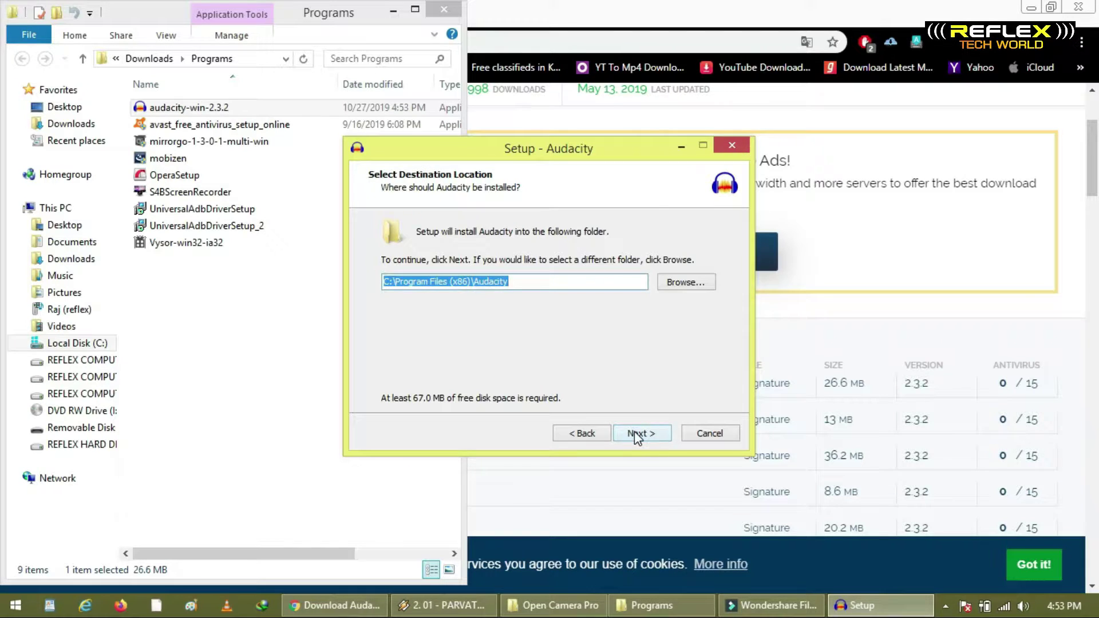
pyautogui.click(637, 435)
pyautogui.click(604, 379)
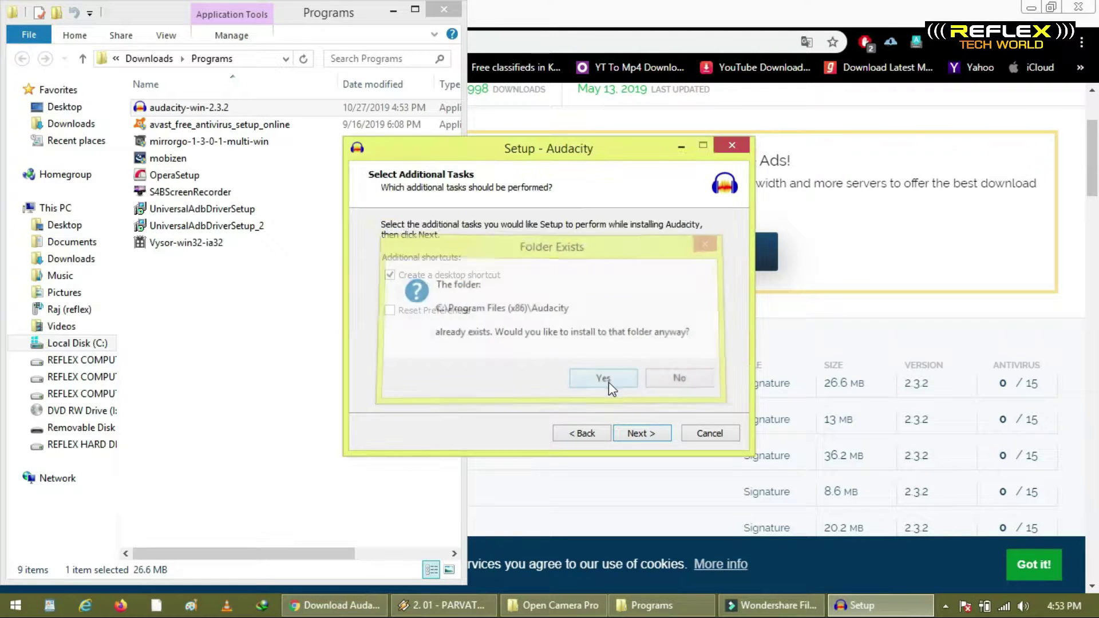
pyautogui.click(638, 438)
pyautogui.click(641, 436)
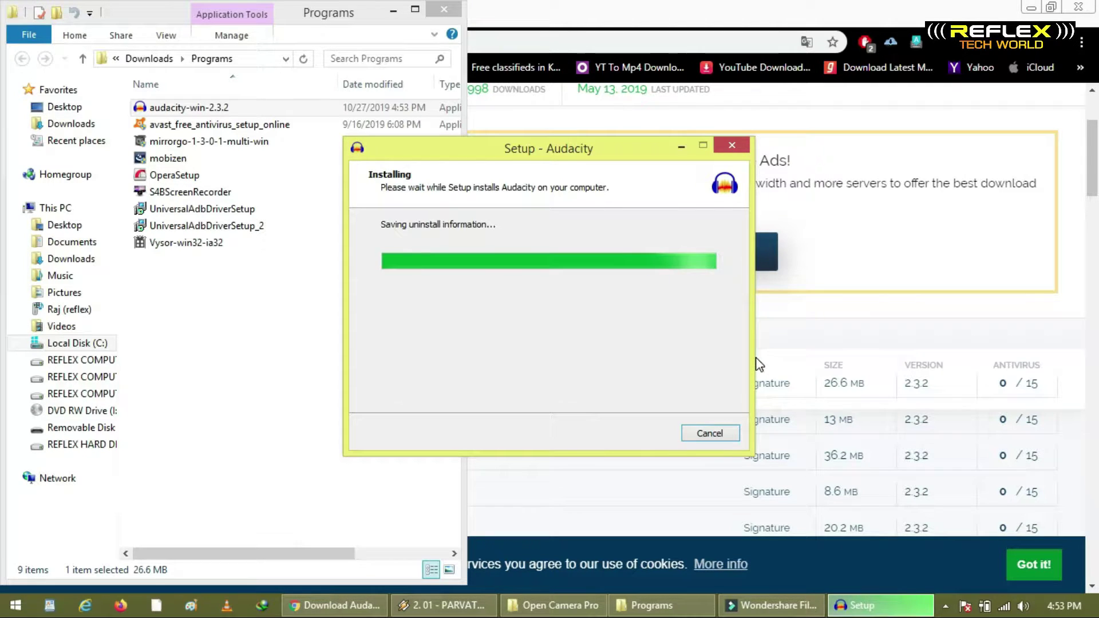
pyautogui.click(641, 435)
pyautogui.click(641, 435)
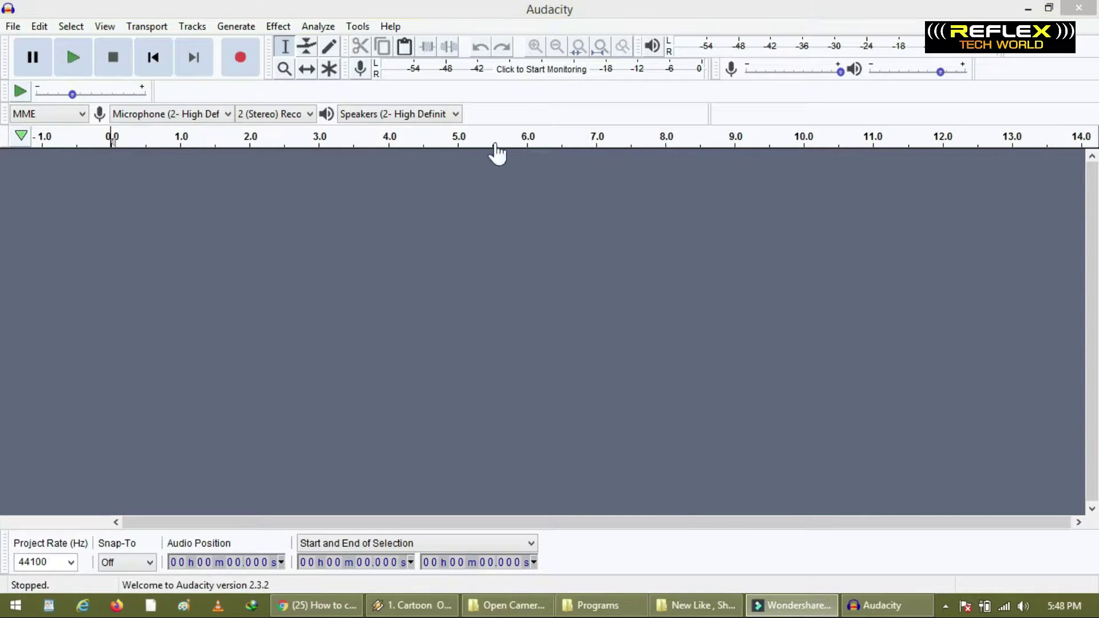
# - Record a stereo voice track about 17 seconds long, starting with a few seconds of background noise only
pyautogui.click(251, 67)
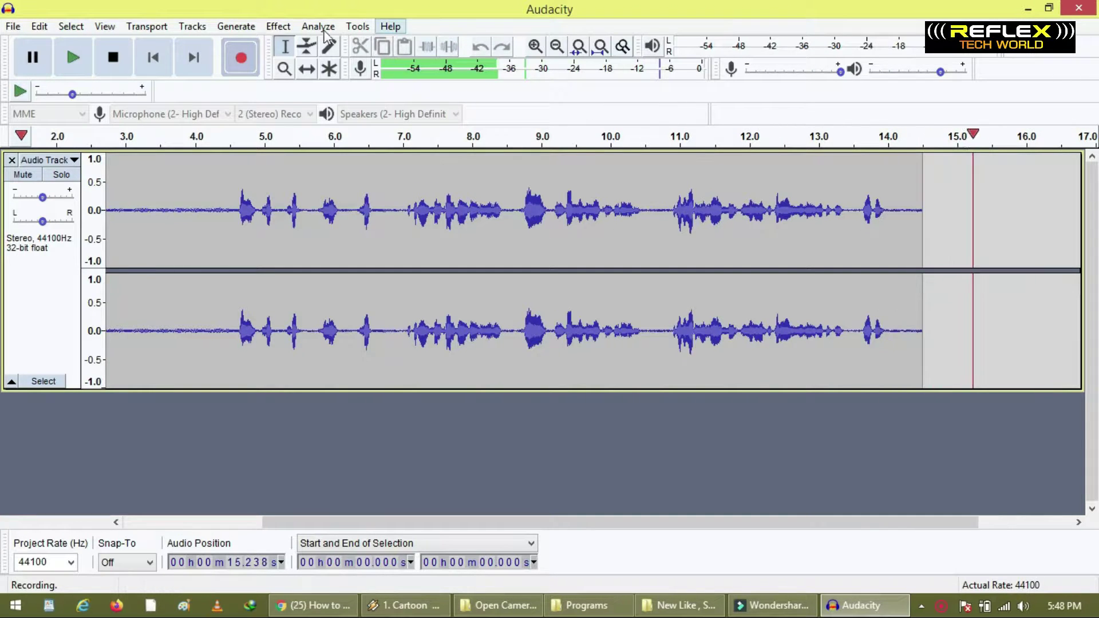
pyautogui.click(119, 68)
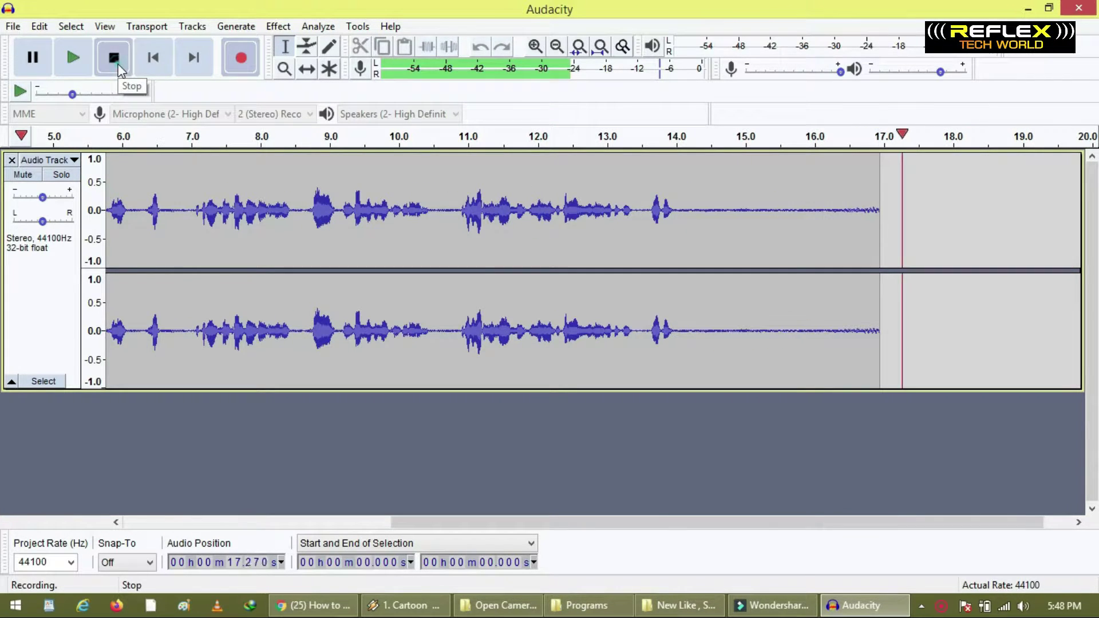
# - Capture a Noise Reduction profile from the speechless opening of the track, from 0 to about 4.6 seconds
pyautogui.moveTo(618, 522); pyautogui.dragTo(376, 521)
pyautogui.moveTo(382, 250); pyautogui.dragTo(106, 252)
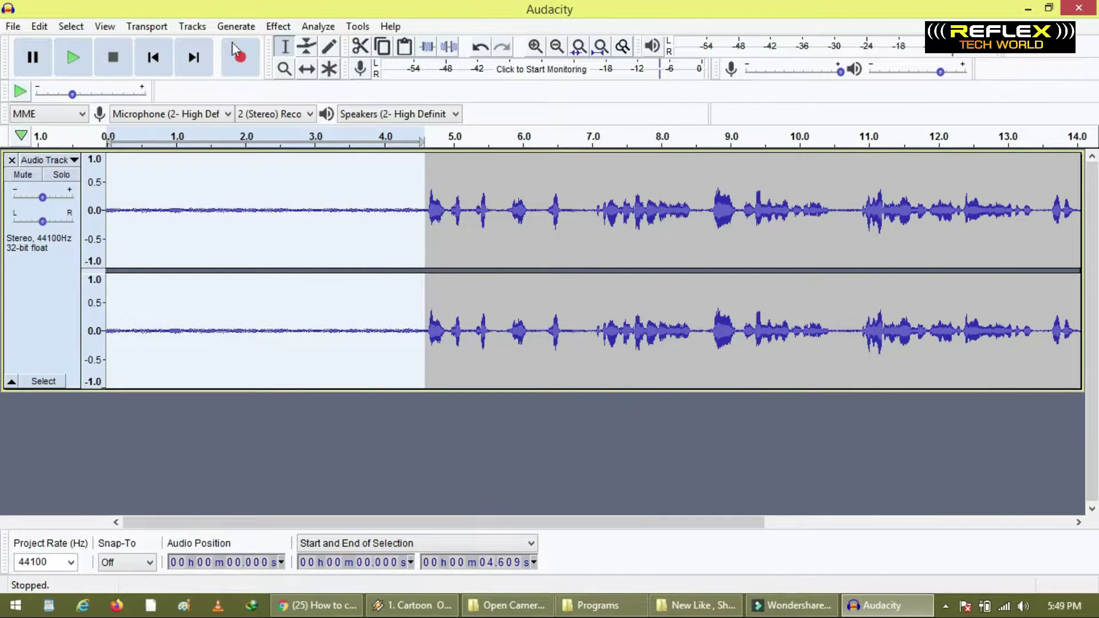
pyautogui.click(287, 30)
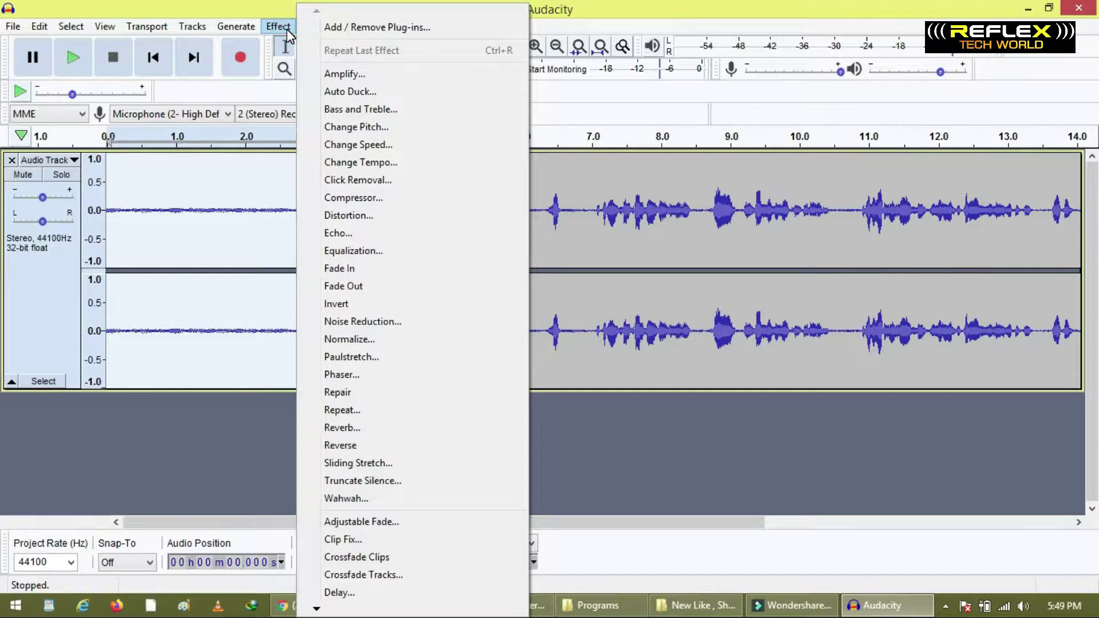
pyautogui.click(352, 321)
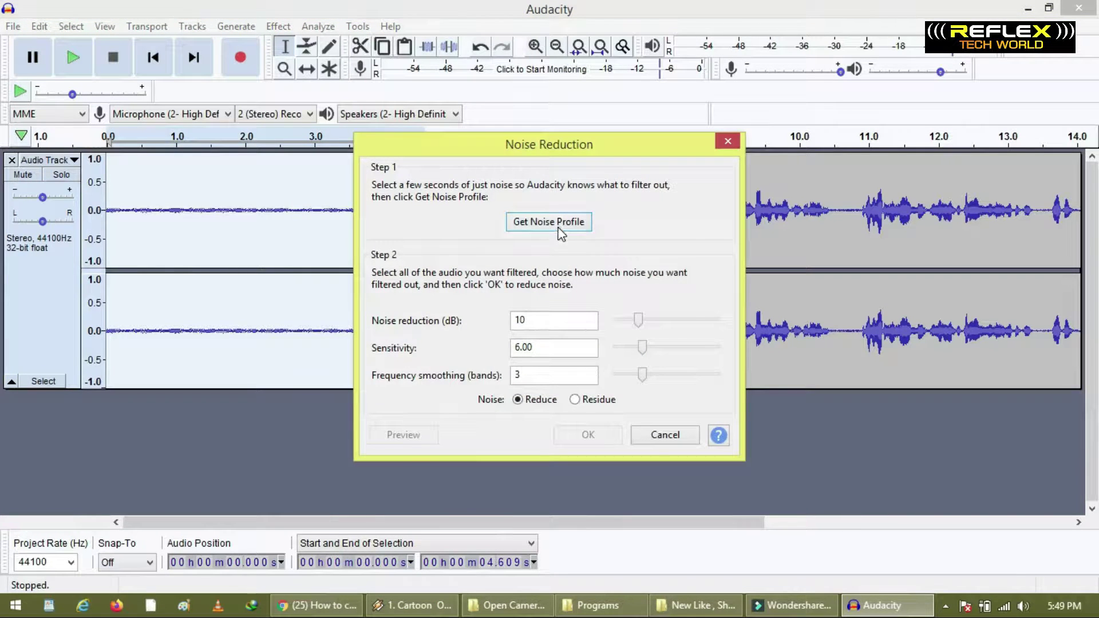
pyautogui.click(560, 227)
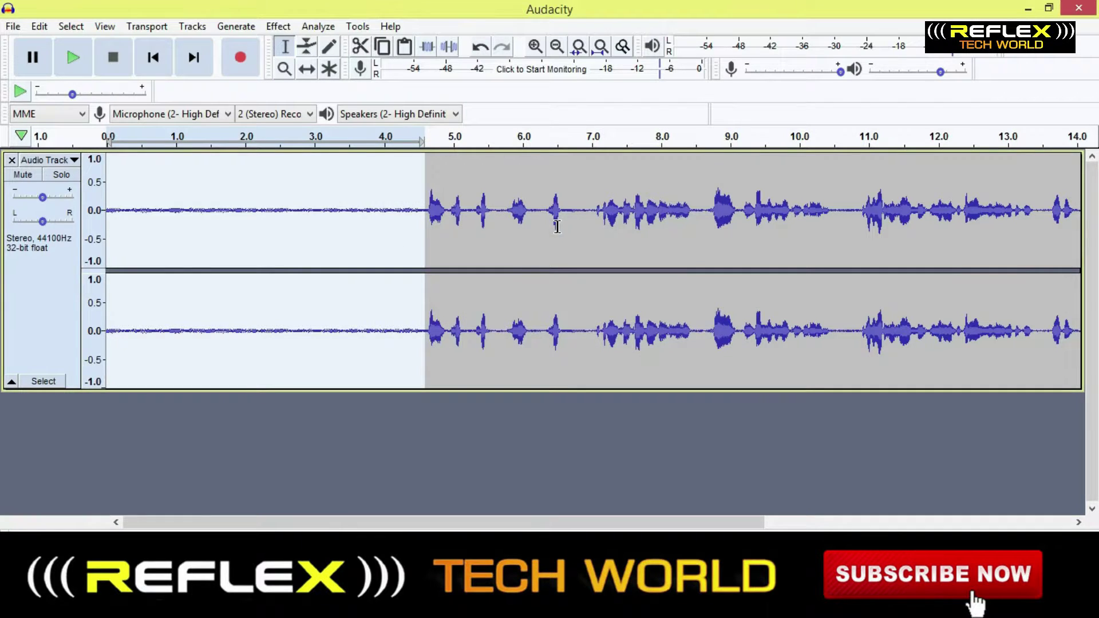
# - Apply Noise Reduction to the entire track with 10 dB reduction, sensitivity 6.00 and 3 frequency smoothing bands
pyautogui.click(407, 239)
pyautogui.hotkey('ctrl', 'a')
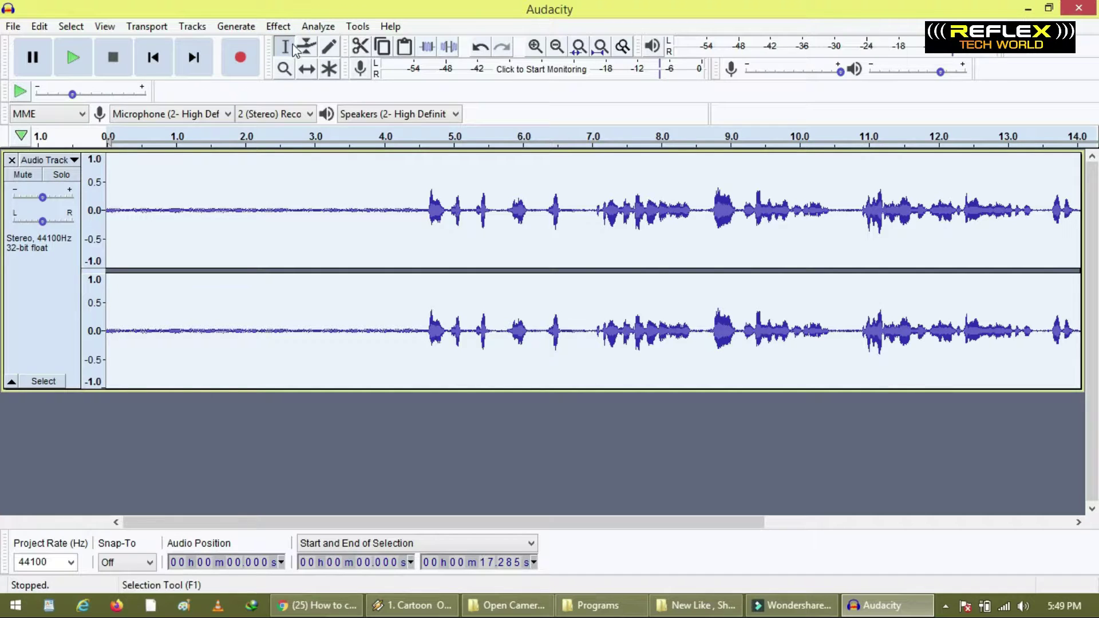
pyautogui.click(278, 26)
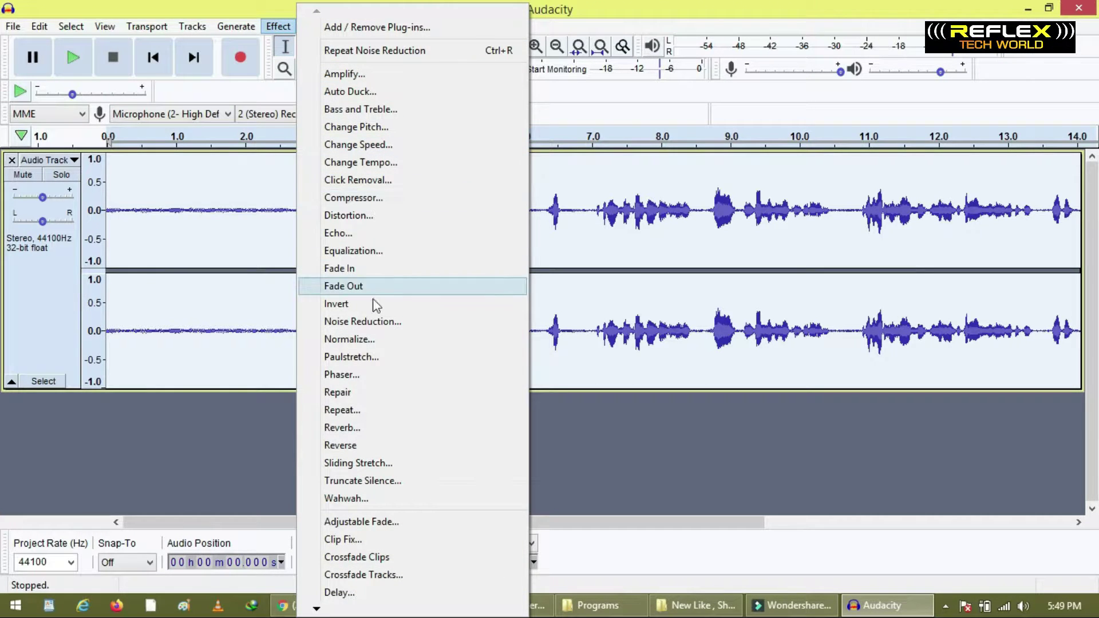
pyautogui.click(378, 322)
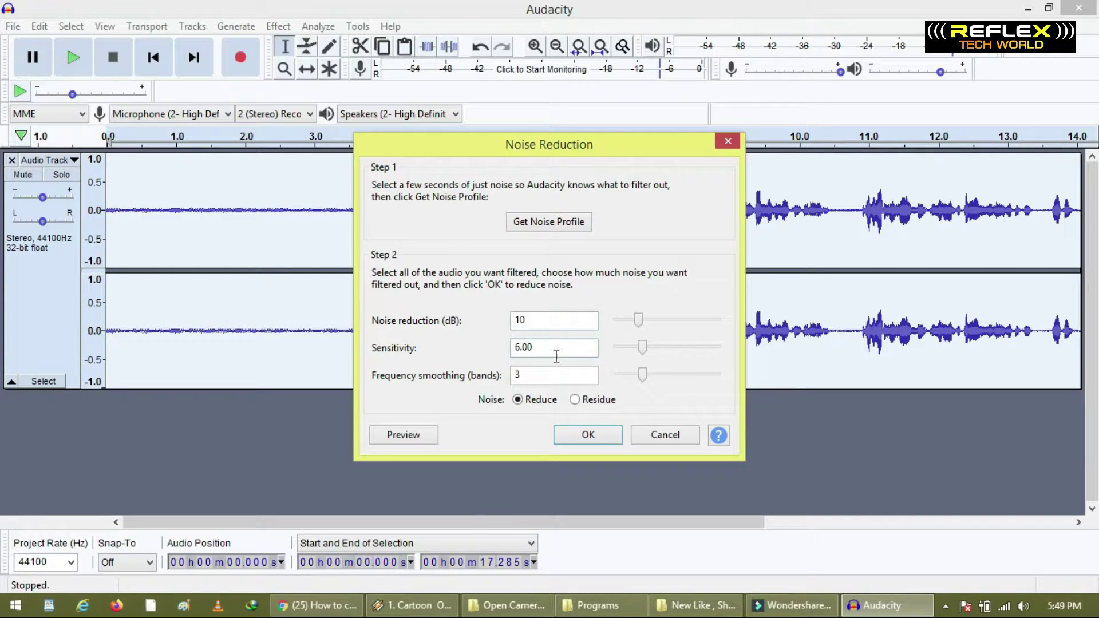
pyautogui.click(596, 442)
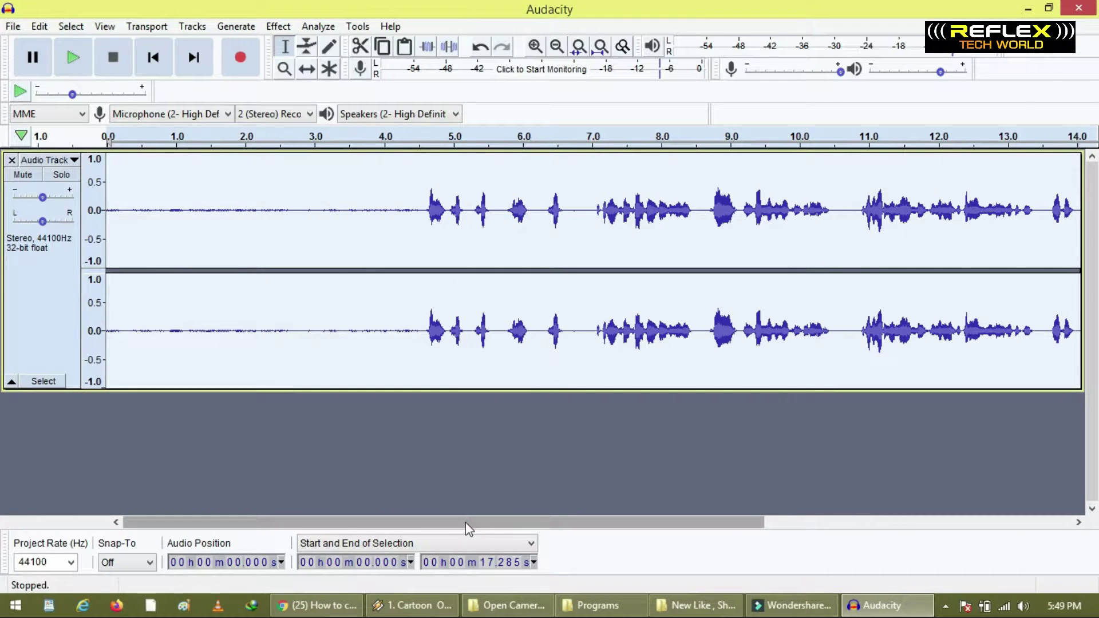
# - Play back the noise-reduced recording from about 4.3 seconds to hear the speech
pyautogui.moveTo(465, 522); pyautogui.dragTo(481, 522)
pyautogui.click(384, 266)
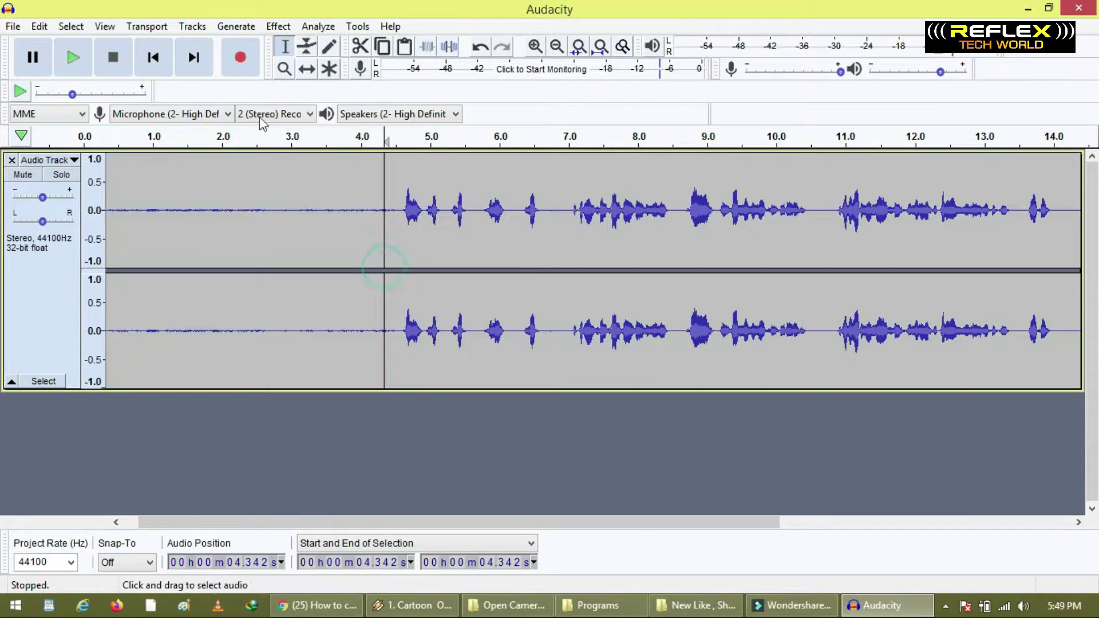
pyautogui.click(87, 61)
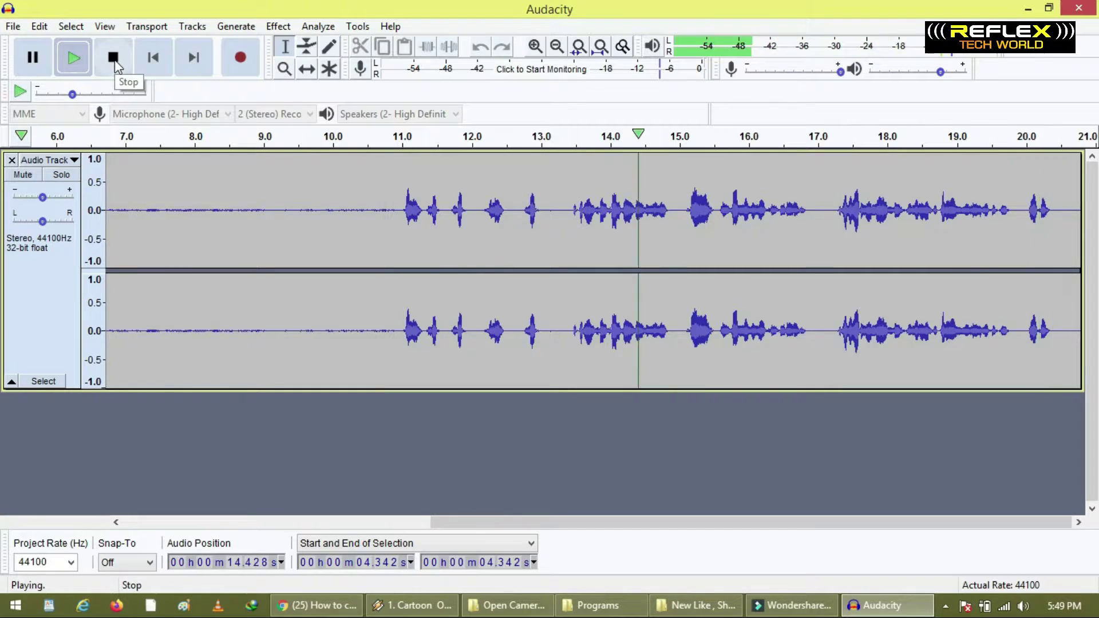
pyautogui.click(114, 59)
# - Examine the silent gaps between spoken phrases in the noise-reduced waveform by highlighting several of them
pyautogui.moveTo(465, 522); pyautogui.dragTo(157, 499)
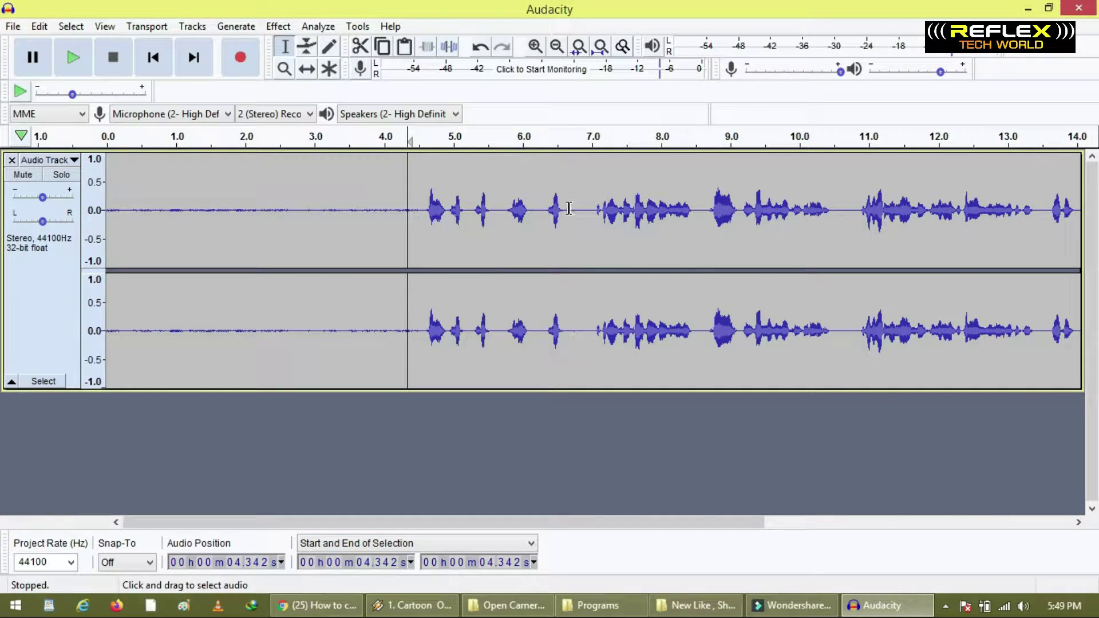
pyautogui.moveTo(564, 215); pyautogui.dragTo(591, 233)
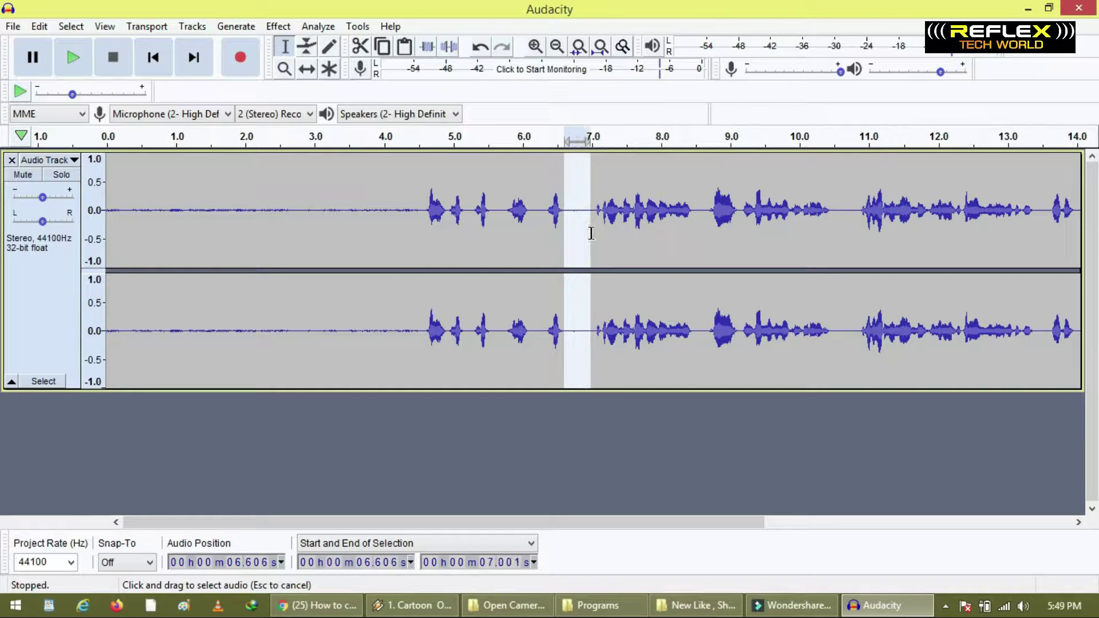
pyautogui.moveTo(837, 247); pyautogui.dragTo(863, 263)
pyautogui.moveTo(702, 247); pyautogui.dragTo(713, 259)
# - Amplify the entire track by 9.8 dB with clipping allowed
pyautogui.click(416, 255)
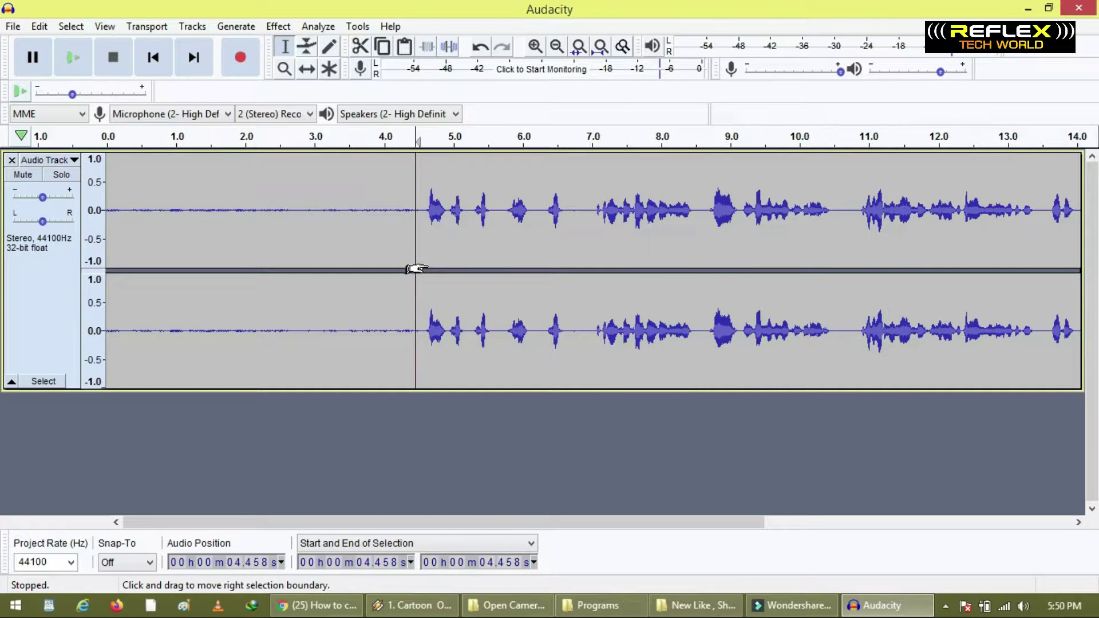
pyautogui.hotkey('ctrl', 'a')
pyautogui.click(290, 28)
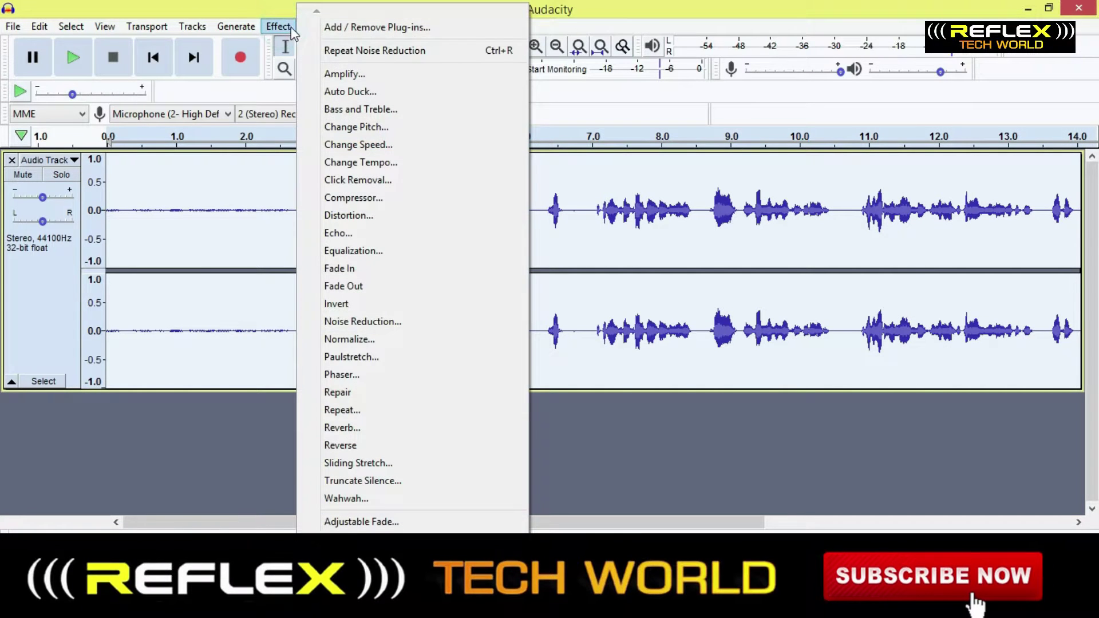
pyautogui.click(342, 72)
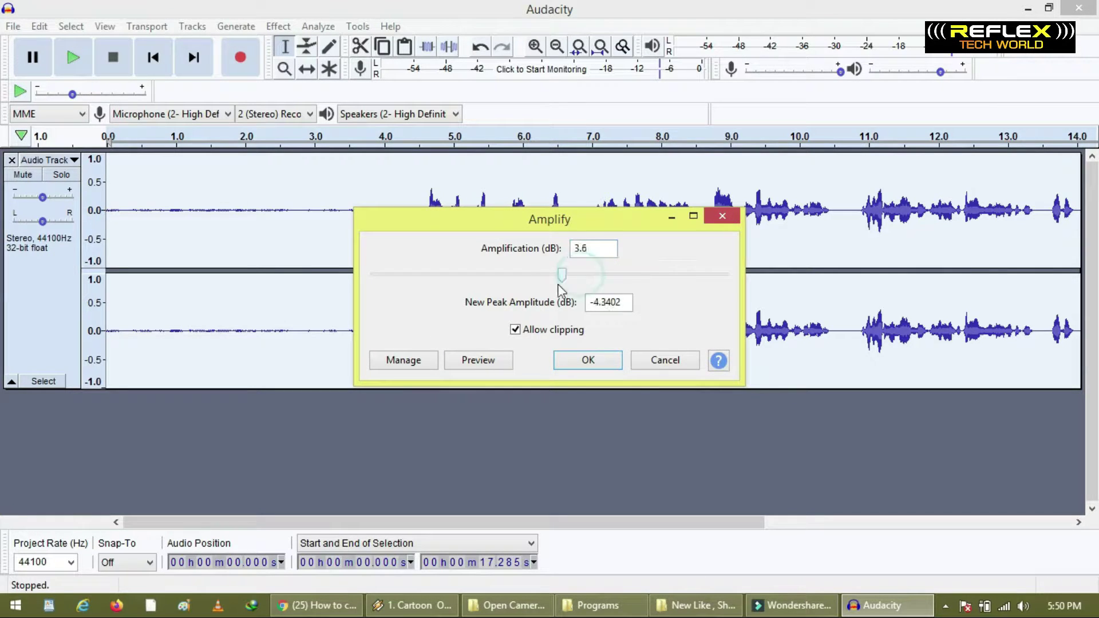
pyautogui.moveTo(576, 287); pyautogui.dragTo(589, 284)
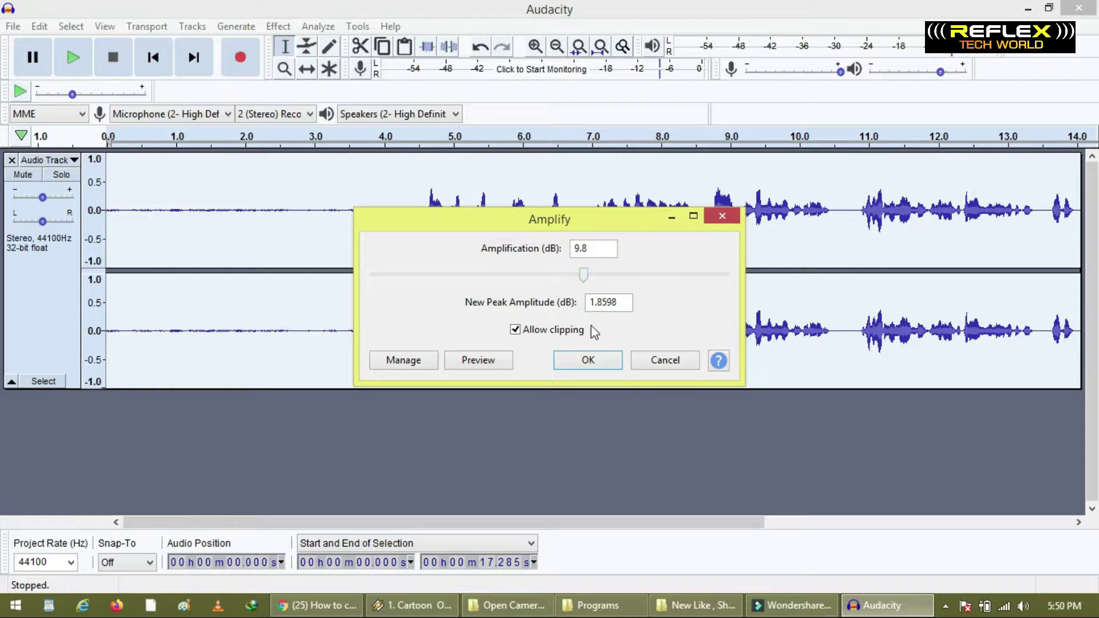
pyautogui.click(589, 361)
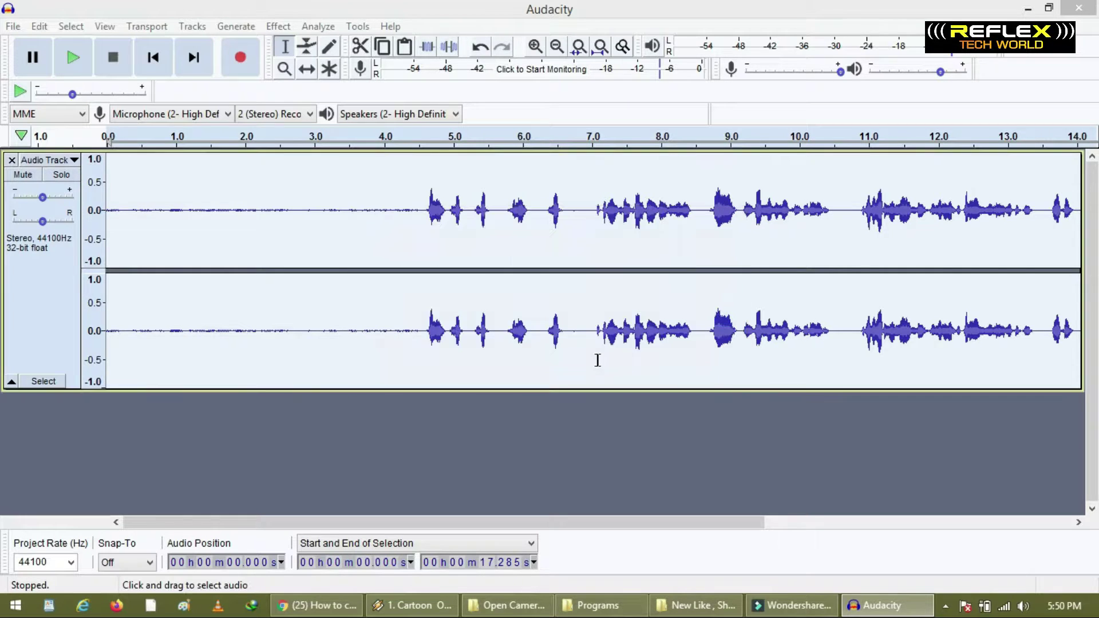
# - Play back the amplified recording from about 4.6 seconds, stopping after the speech
pyautogui.click(425, 263)
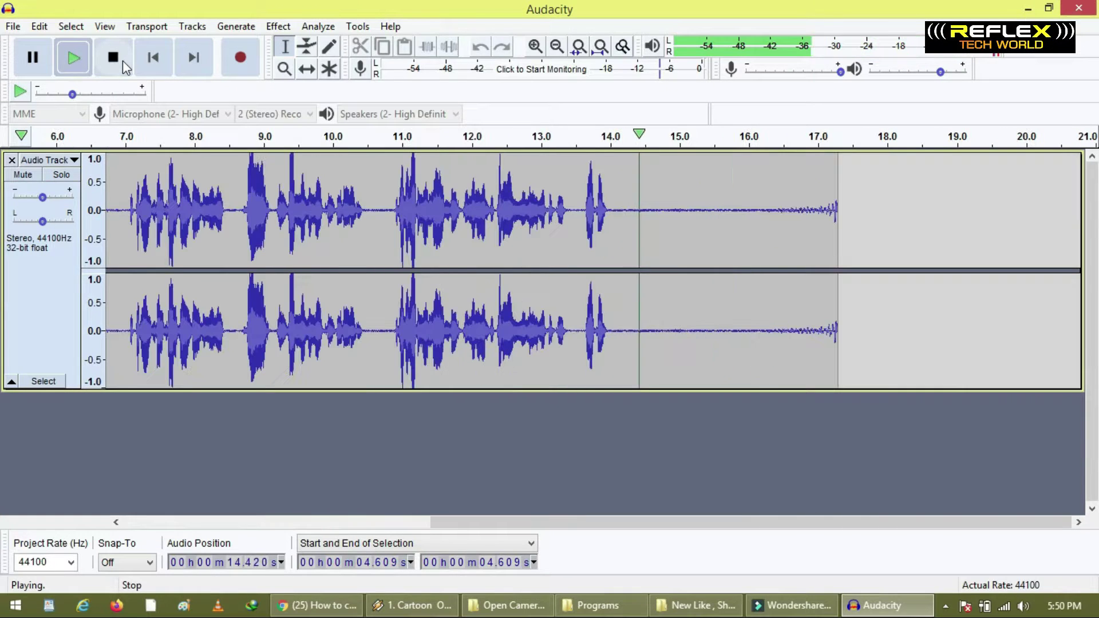
pyautogui.click(123, 61)
# - Apply Equalization to the entire track using the drawn unnamed curve that boosts the low and high frequencies
pyautogui.moveTo(537, 522); pyautogui.dragTo(244, 523)
pyautogui.click(385, 266)
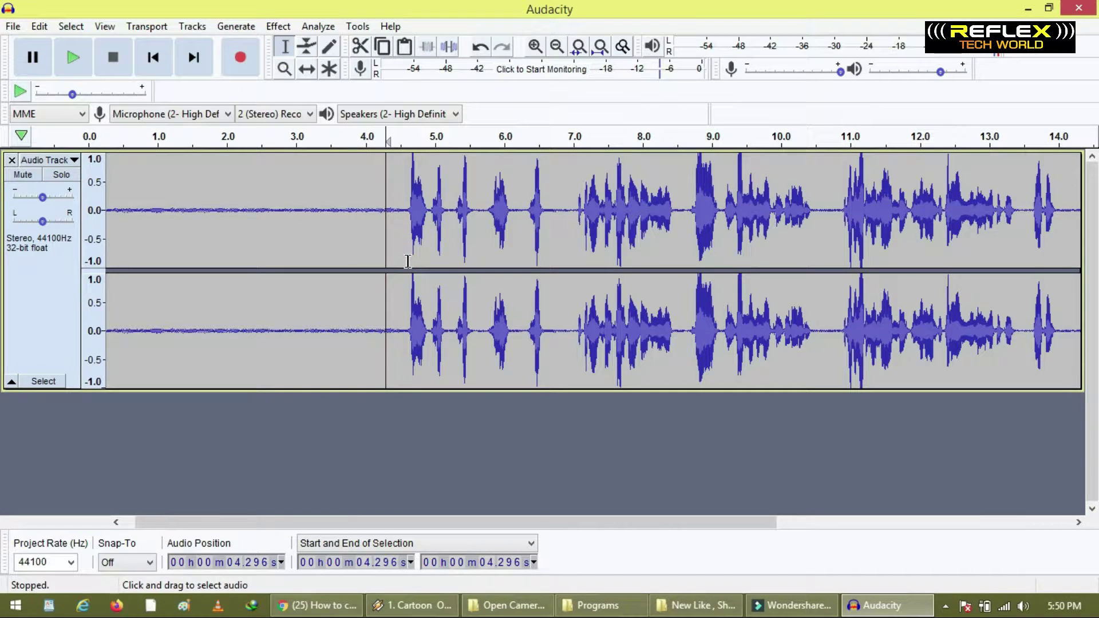
pyautogui.hotkey('ctrl', 'a')
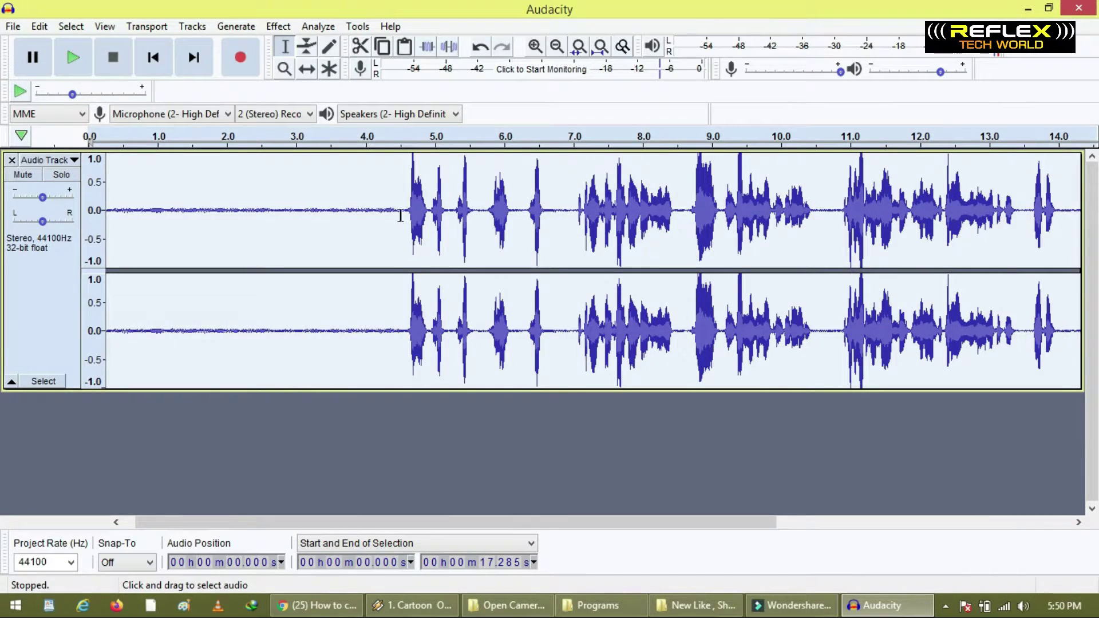
pyautogui.click(286, 30)
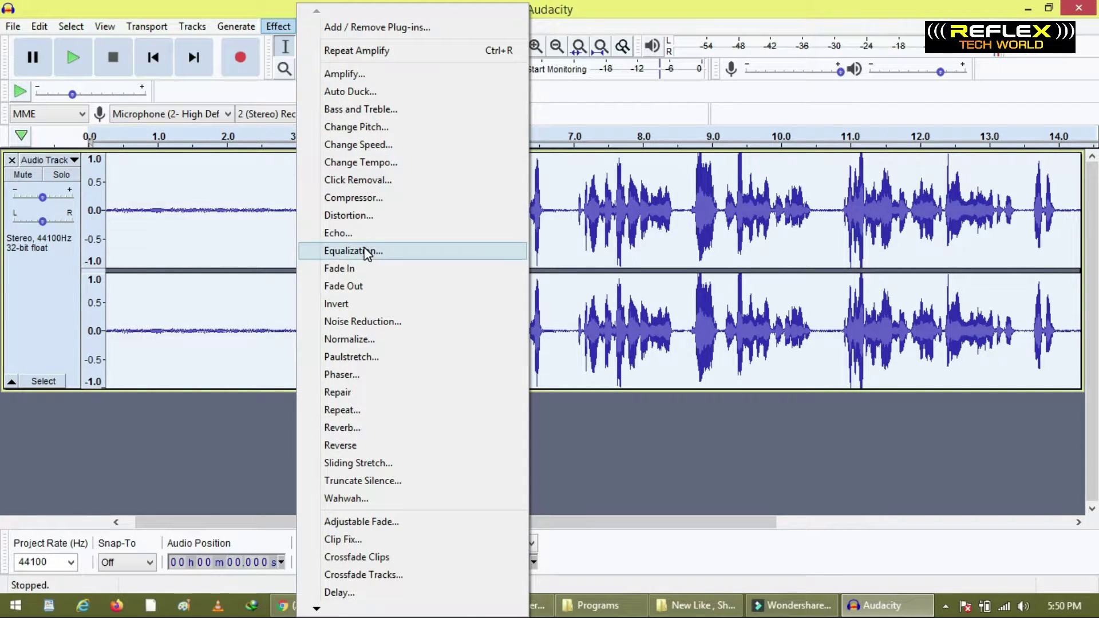
pyautogui.click(366, 252)
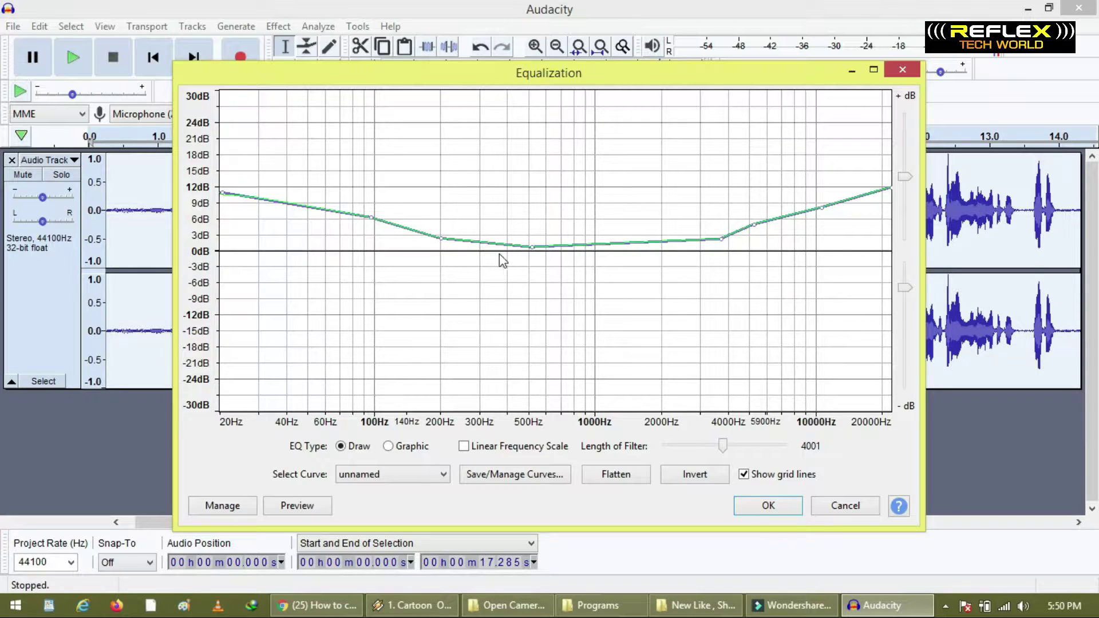
pyautogui.click(782, 509)
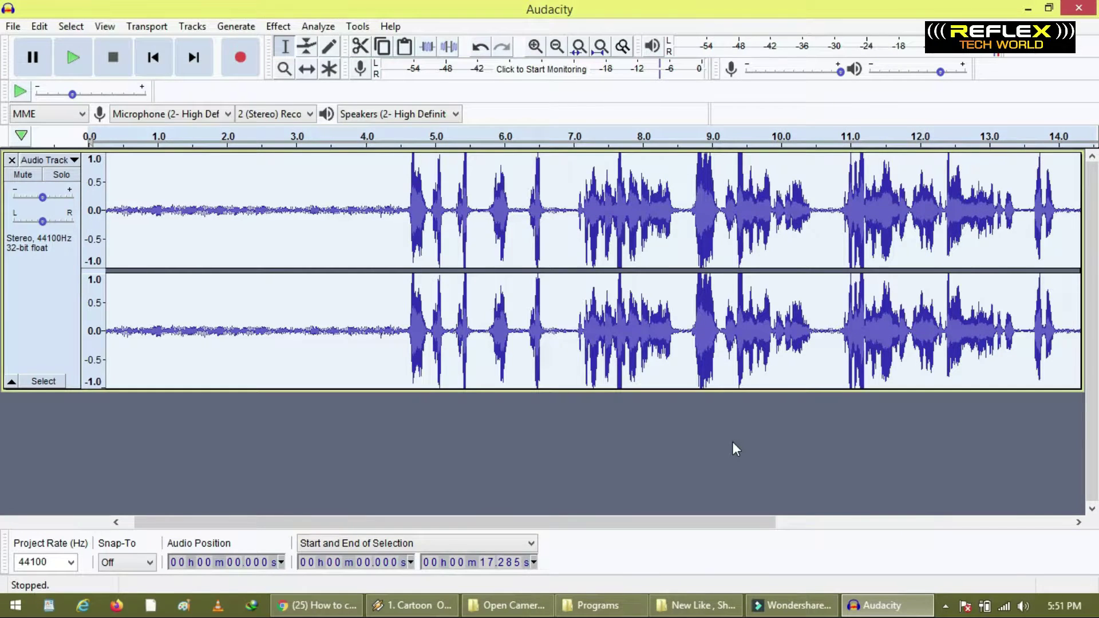
# - Play back the equalized recording from about 4.5 seconds, stop after the speech and return to the track's beginning
pyautogui.click(400, 258)
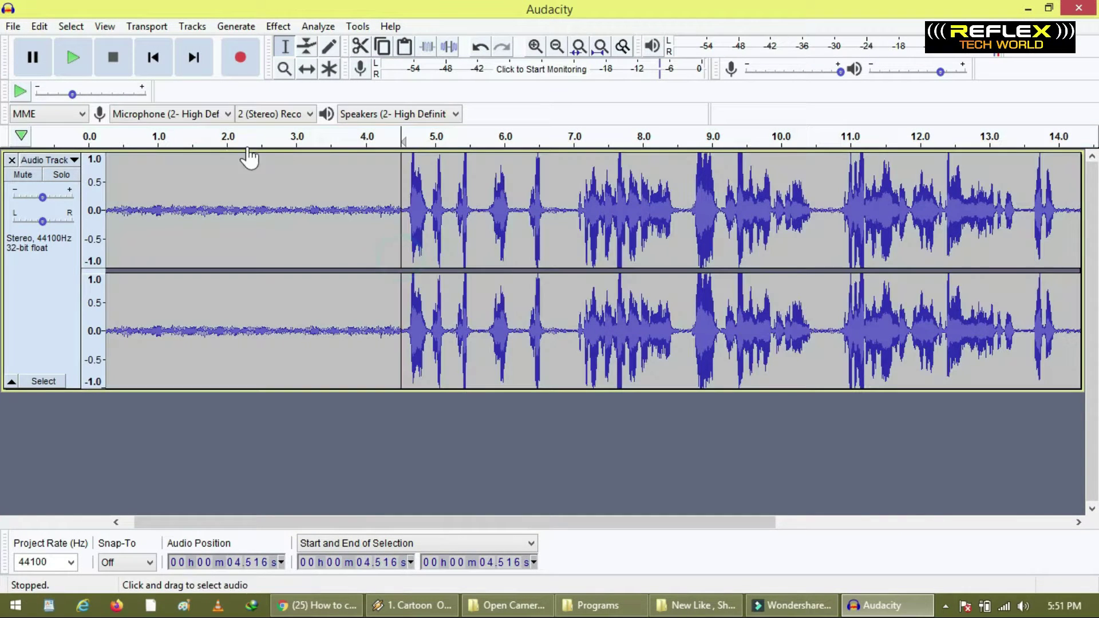
pyautogui.click(82, 61)
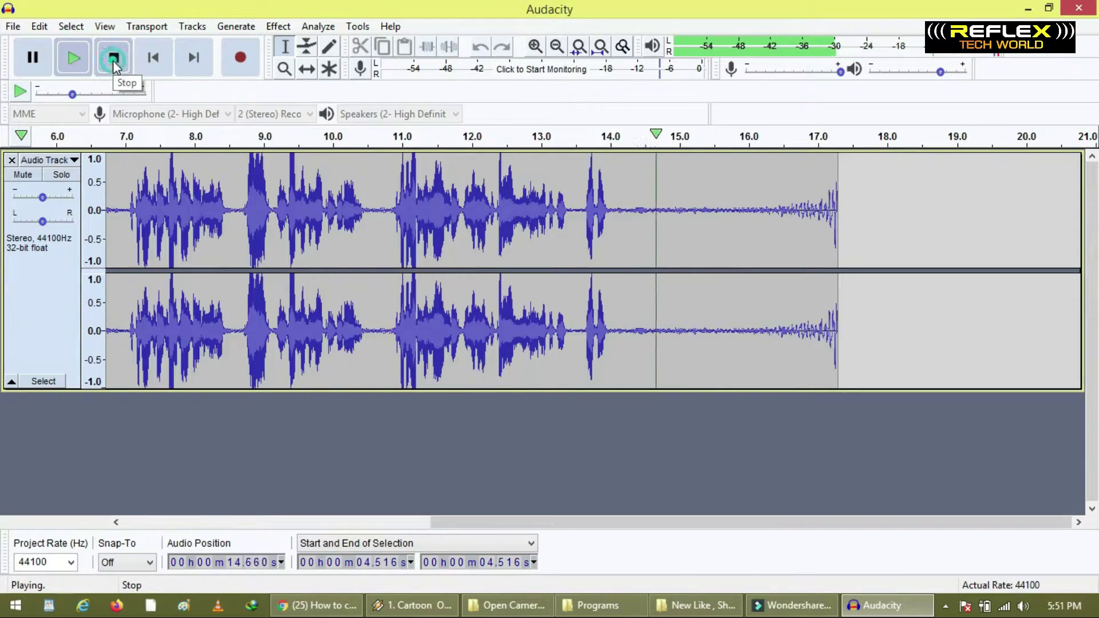
pyautogui.click(112, 59)
pyautogui.moveTo(501, 523); pyautogui.dragTo(245, 523)
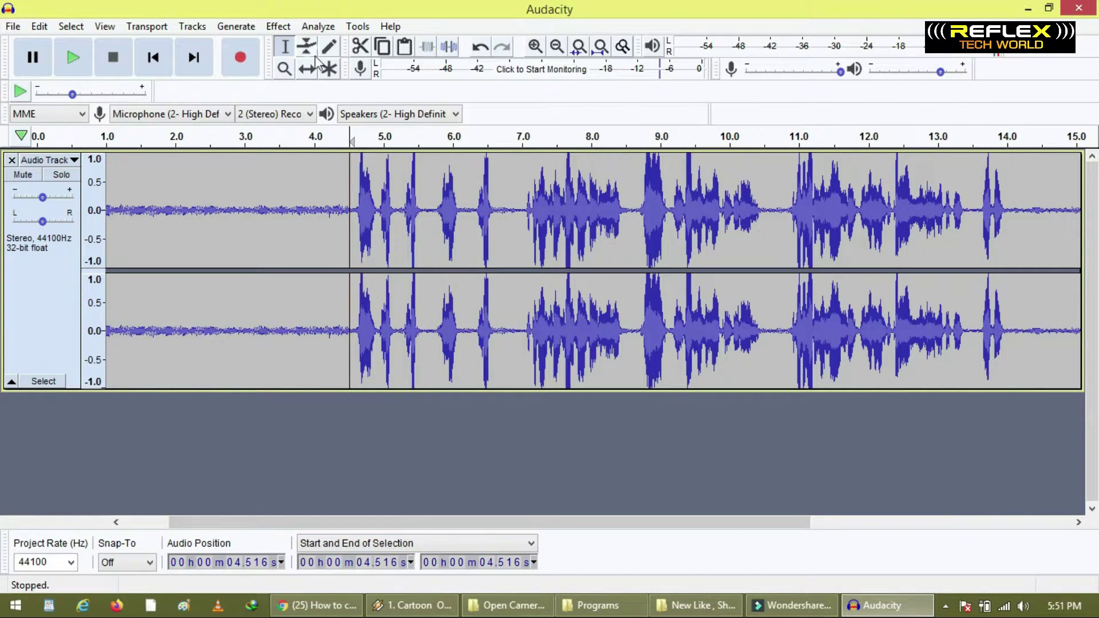
# - Undo the equalization and export the recording to the Desktop as an MP3 named SO, using the Standard, 170-210 kbps preset
pyautogui.click(481, 48)
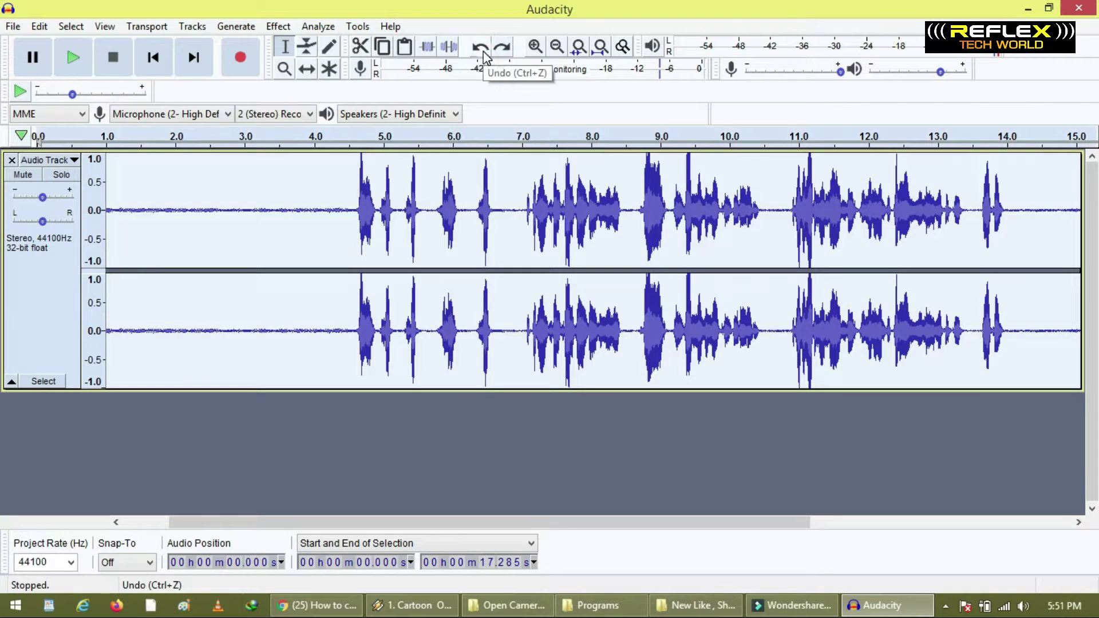
pyautogui.click(288, 237)
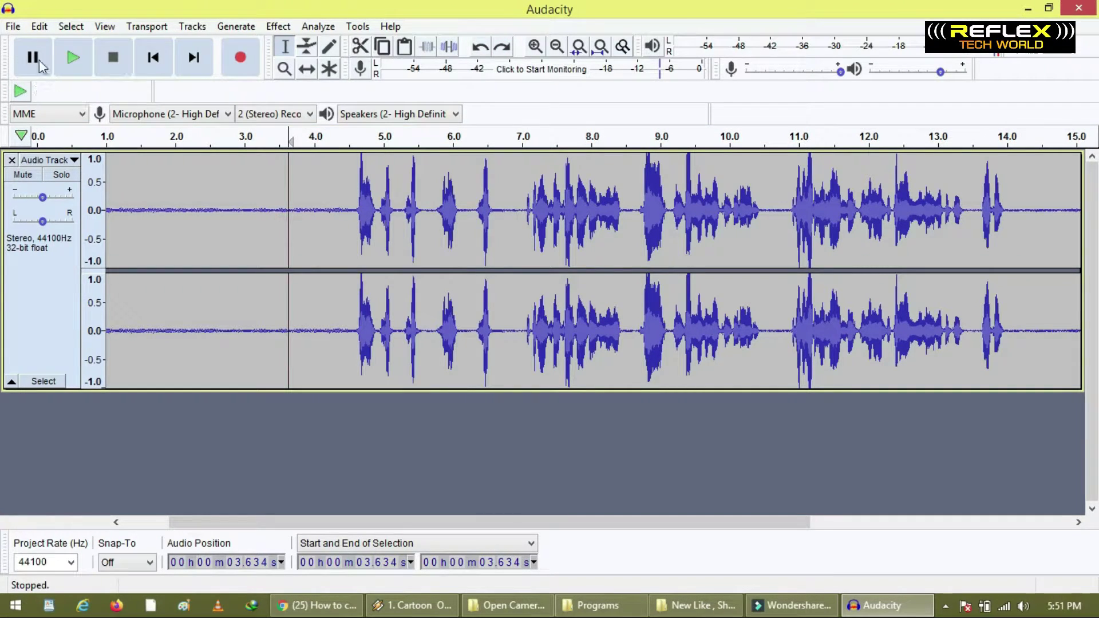
pyautogui.click(13, 27)
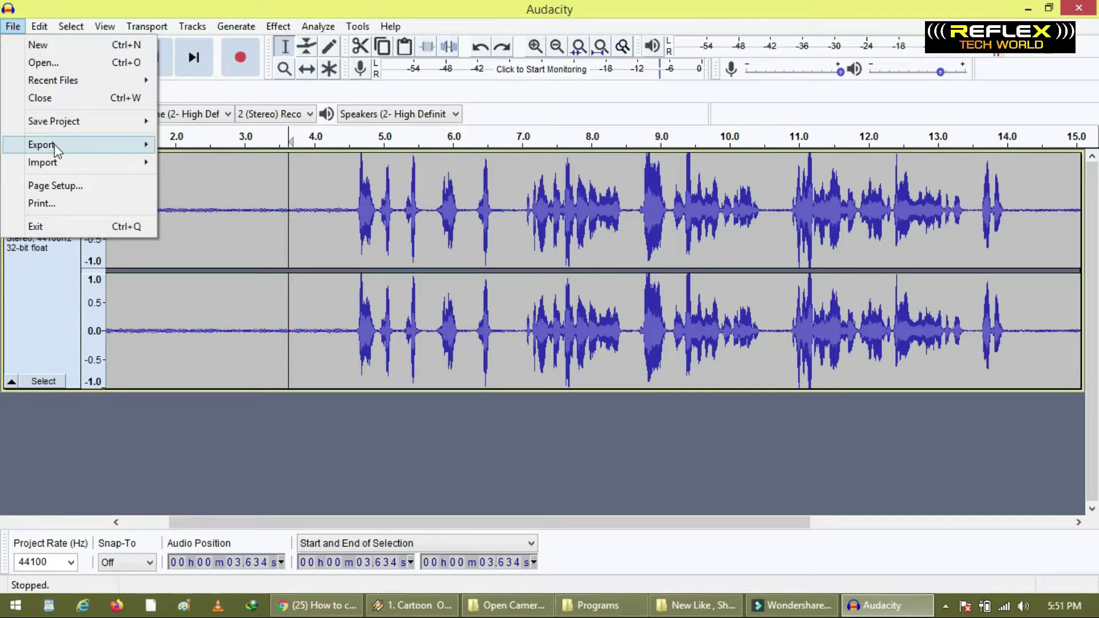
pyautogui.moveTo(55, 148)
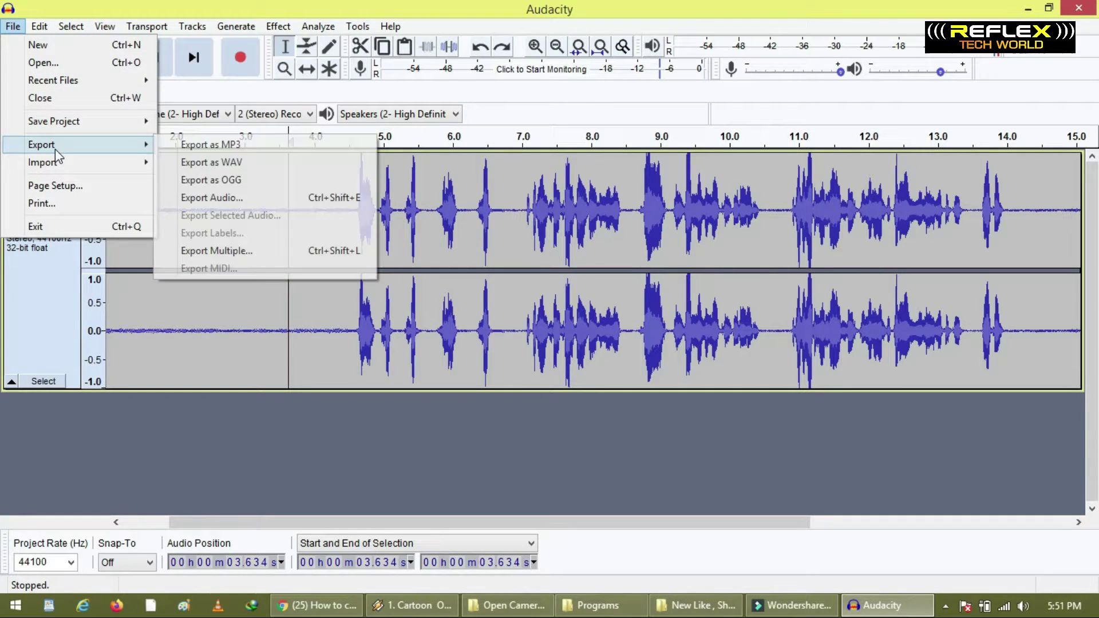
pyautogui.click(208, 146)
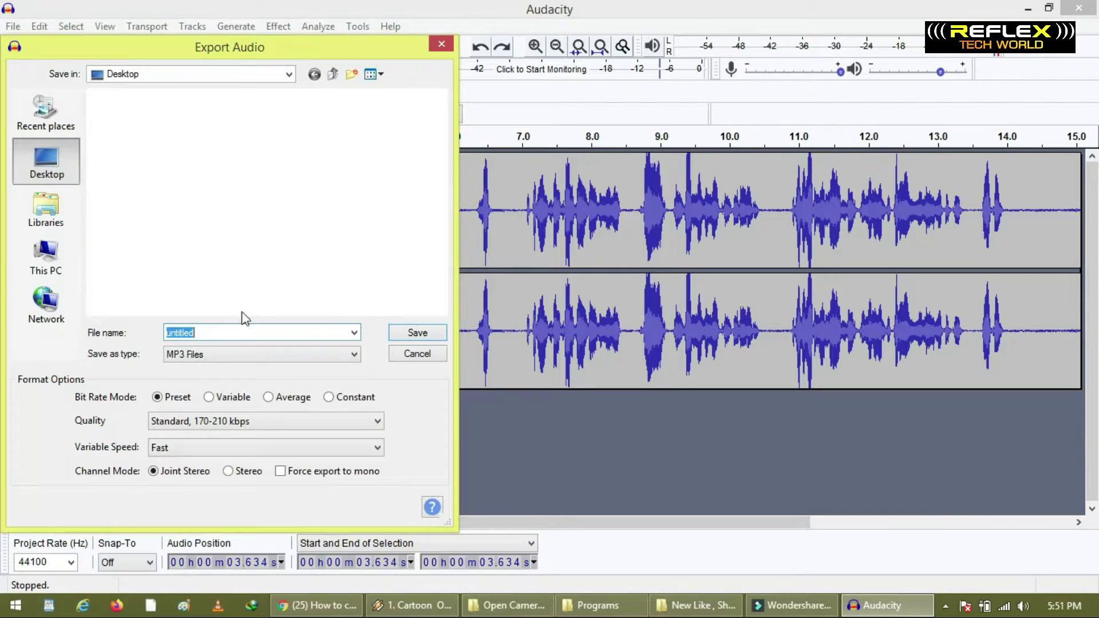
pyautogui.write('SO')
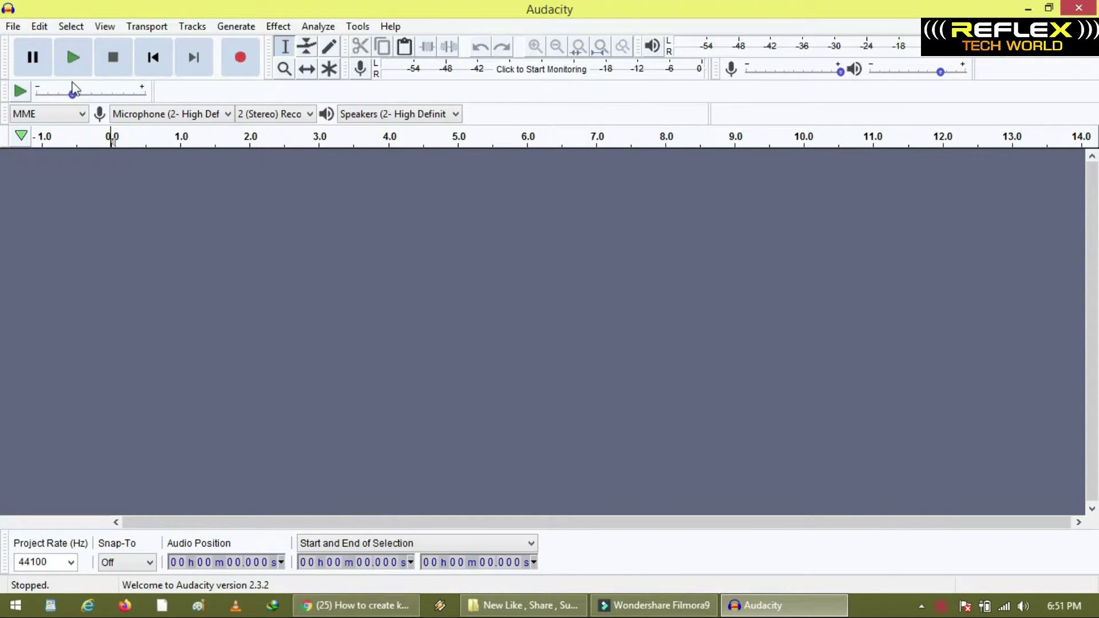
# - Import the Cartoon On On NCS Release music file from the Desktop into the empty project
pyautogui.click(17, 32)
pyautogui.moveTo(53, 166)
pyautogui.click(182, 165)
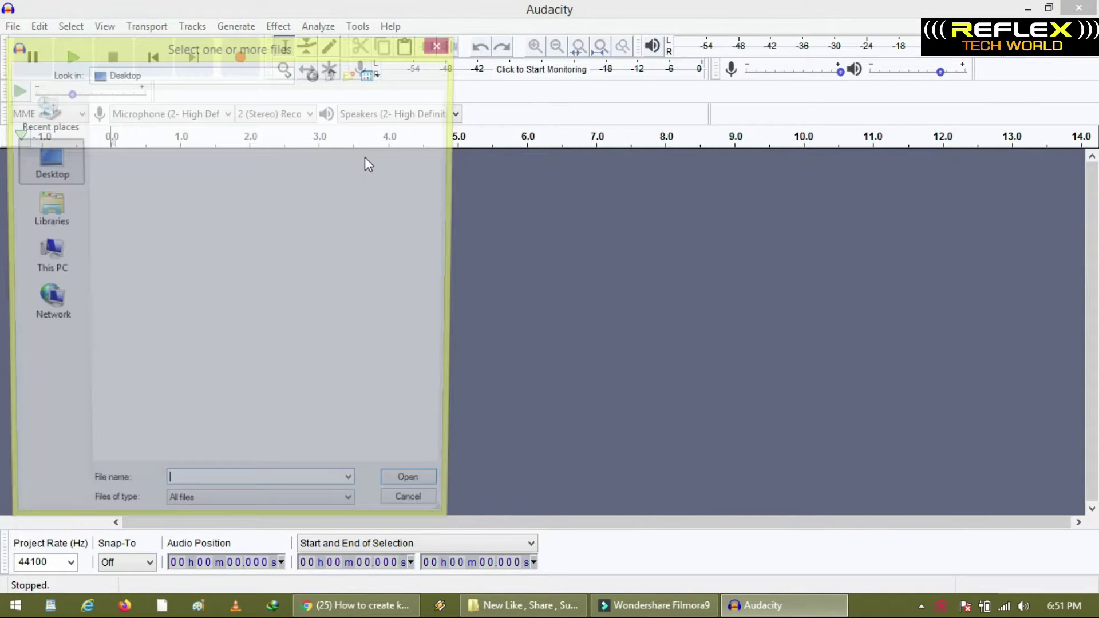
pyautogui.click(444, 152)
pyautogui.click(446, 267)
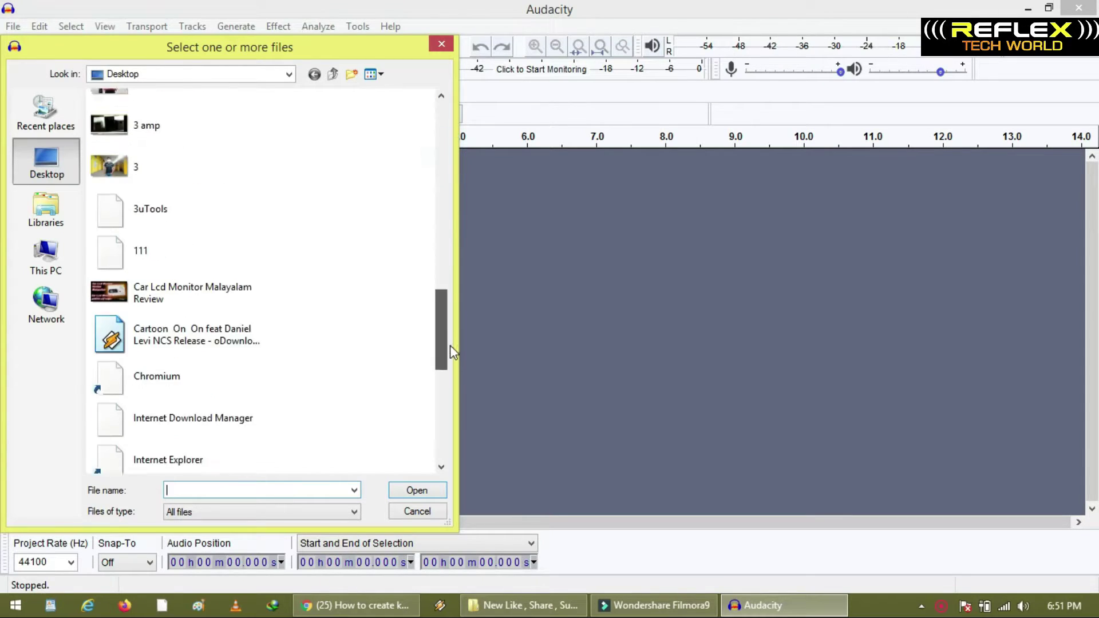
pyautogui.click(221, 264)
pyautogui.click(221, 264)
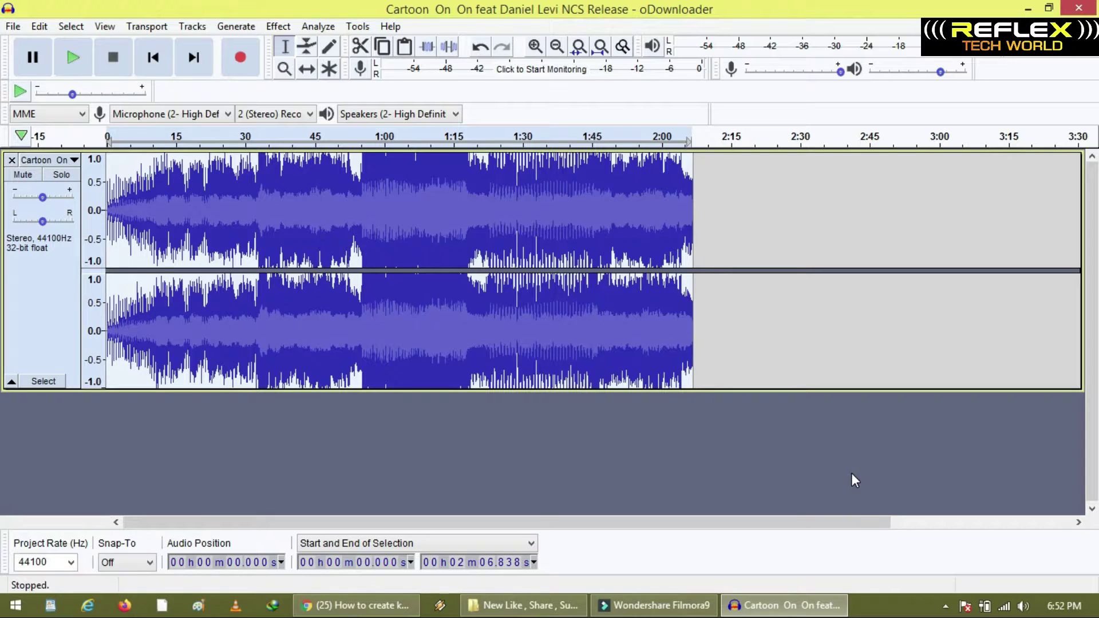
# - Select the song section from about 32.5 to 55.2 seconds and play it back
pyautogui.moveTo(254, 270); pyautogui.dragTo(347, 257)
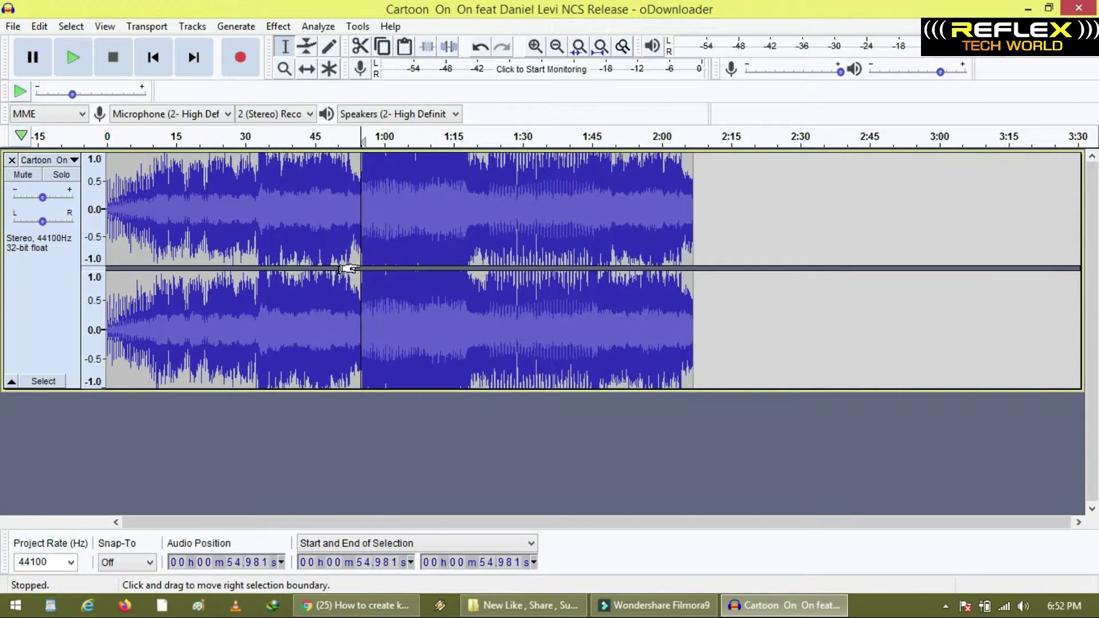
pyautogui.hotkey('ctrl', '1')
pyautogui.click(386, 234)
pyautogui.moveTo(385, 244); pyautogui.dragTo(596, 264)
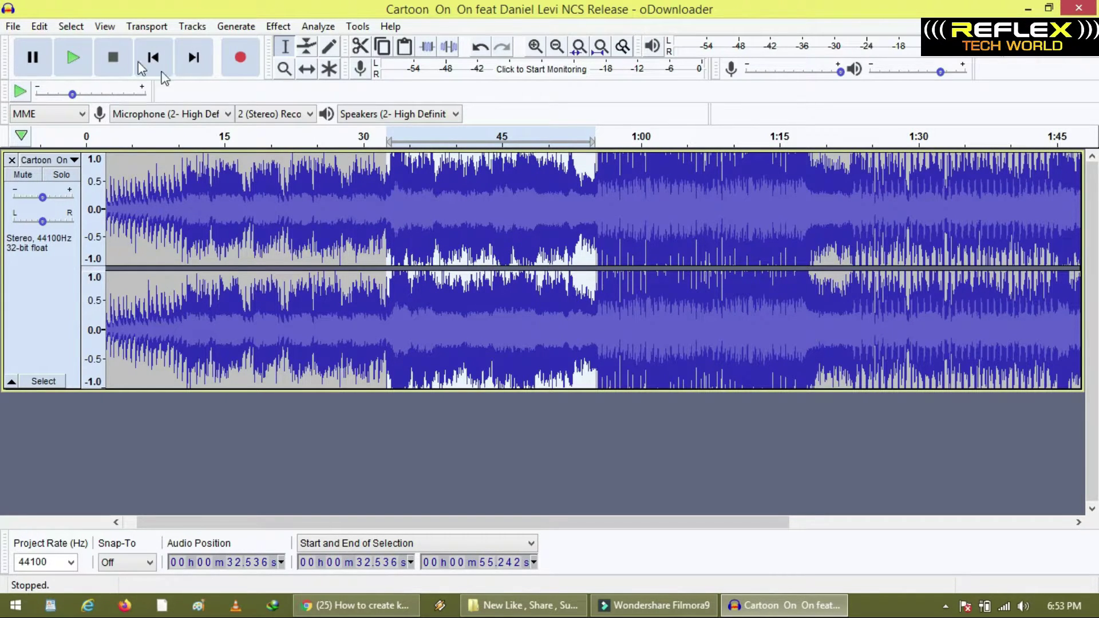
pyautogui.click(83, 61)
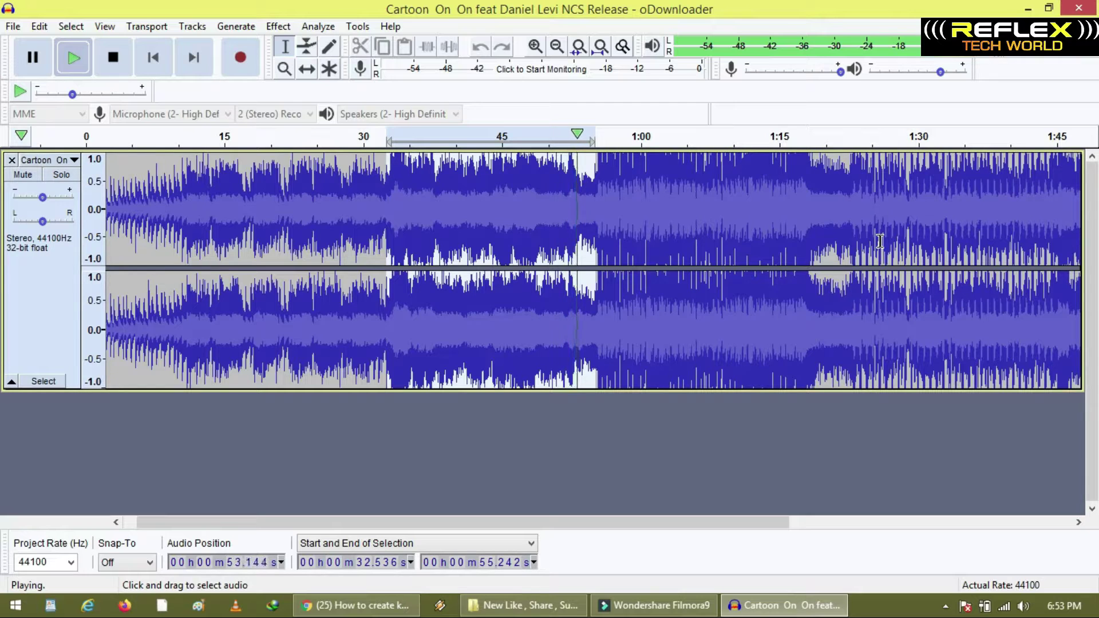
# - Apply Vocal Reduction and Isolation to the entire song with Remove Vocals, strength 1.00, low cut 120 Hz and high cut 9000 Hz
pyautogui.click(341, 238)
pyautogui.hotkey('ctrl', 'a')
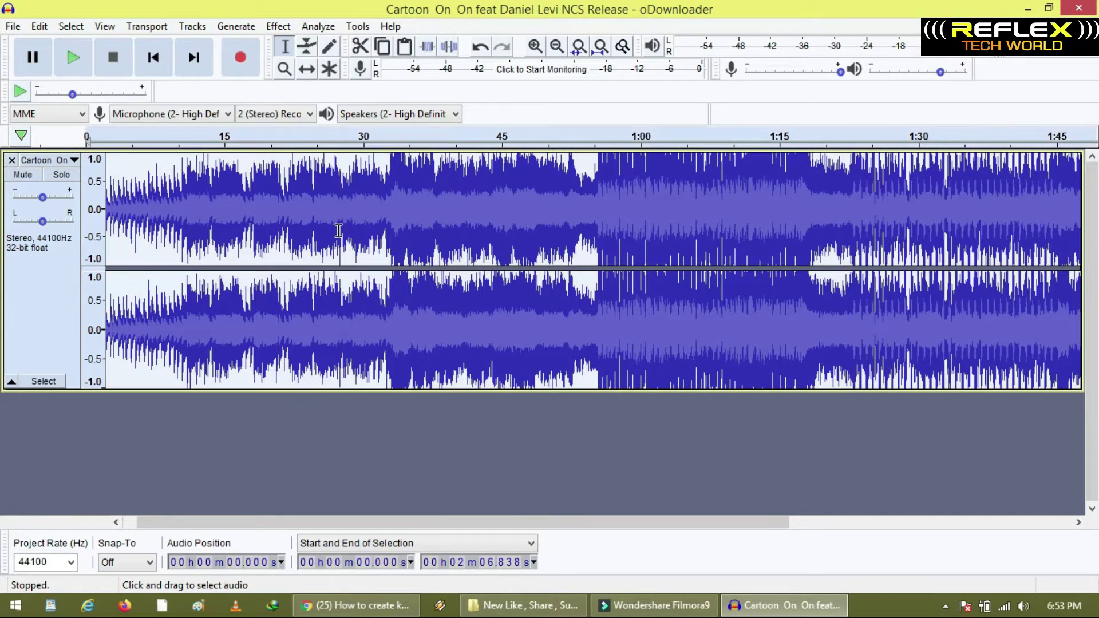
pyautogui.click(281, 31)
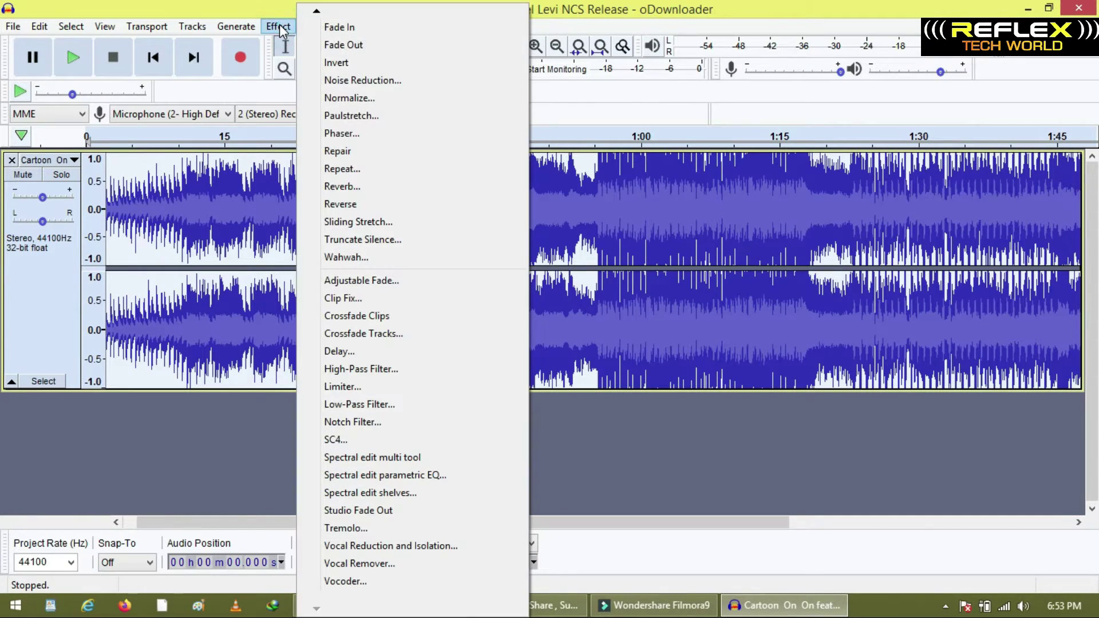
pyautogui.click(406, 549)
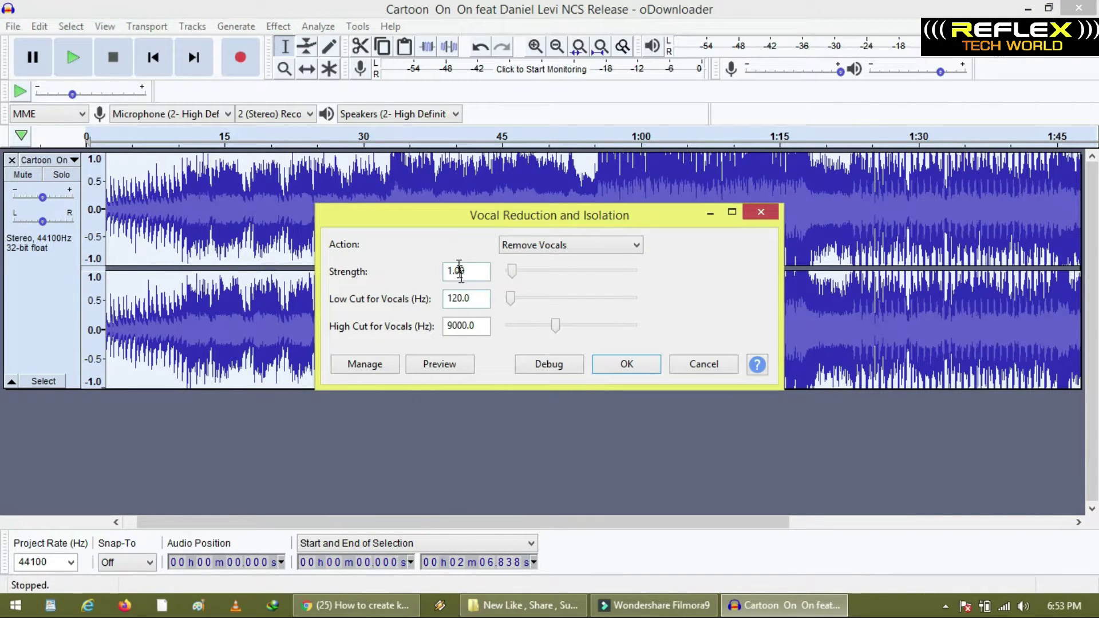
pyautogui.click(637, 246)
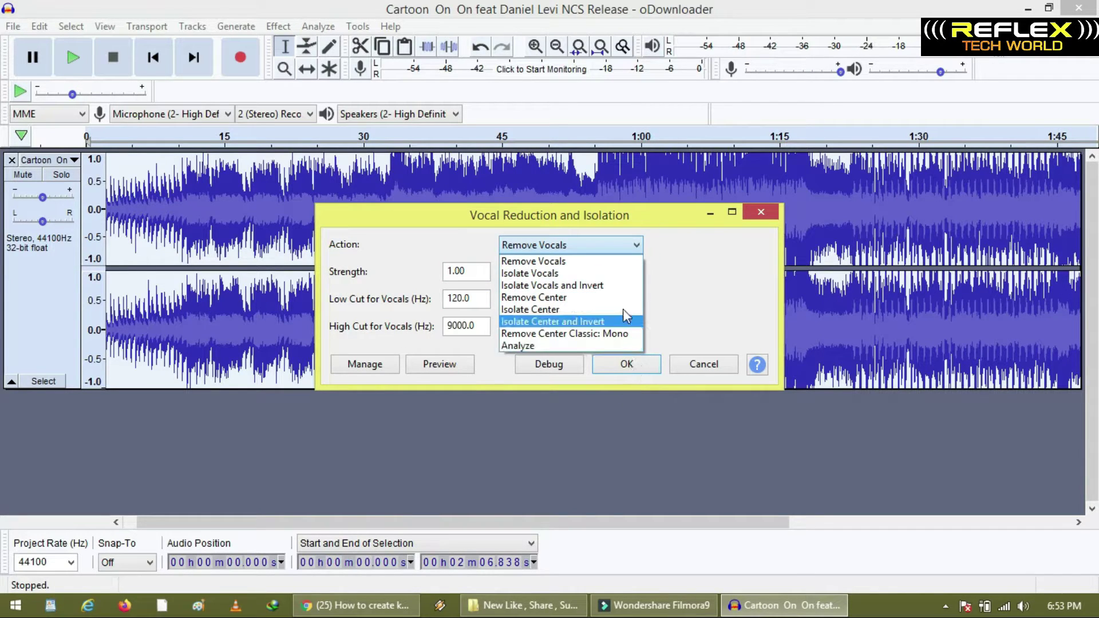
pyautogui.click(595, 264)
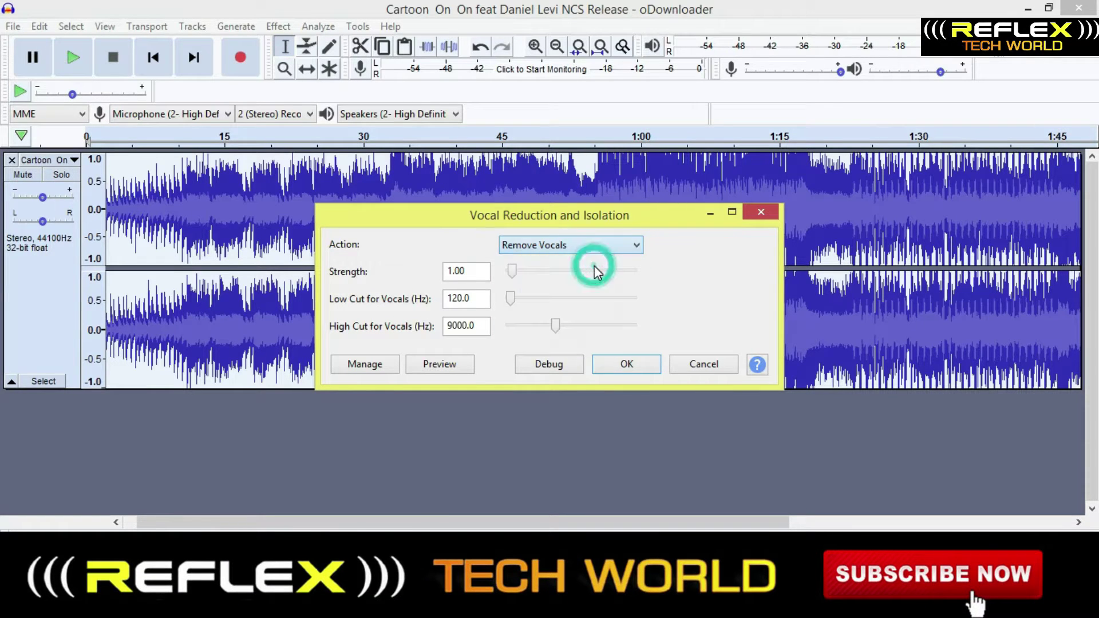
pyautogui.click(631, 364)
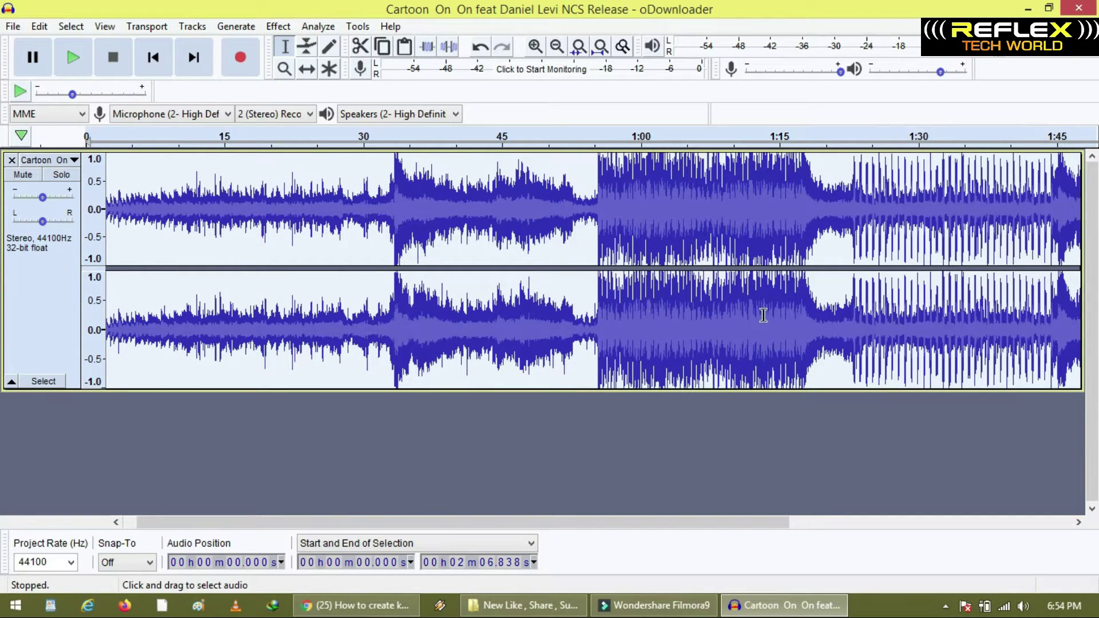
# - Play back the processed song from about 1:22 to near its end, stop, and place the cursor at about 53.7 seconds
pyautogui.click(844, 261)
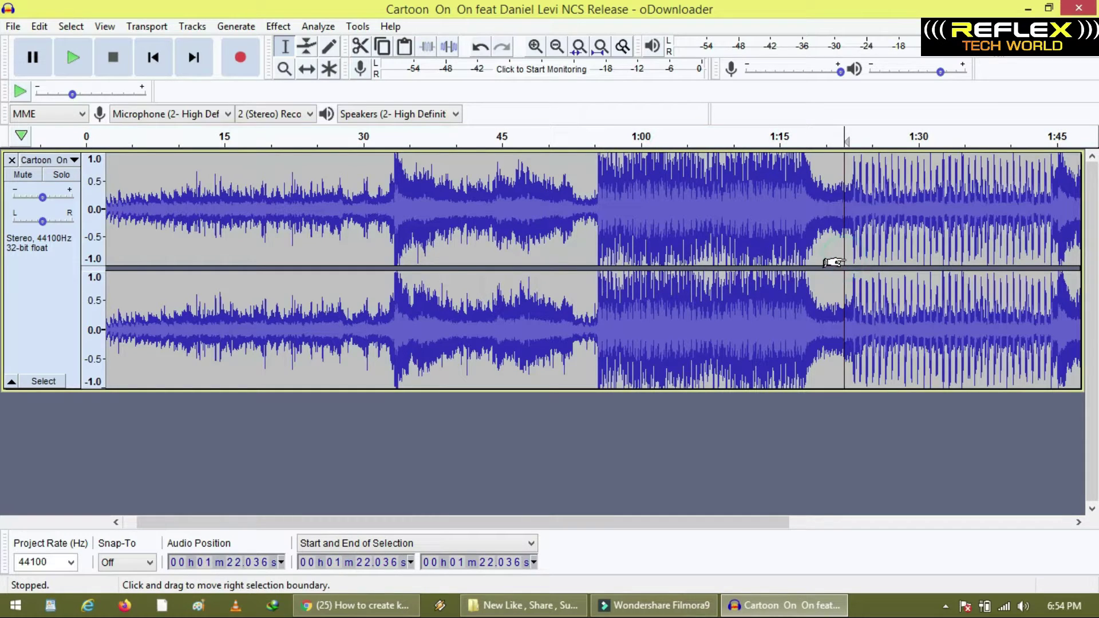
pyautogui.moveTo(846, 247); pyautogui.dragTo(999, 278)
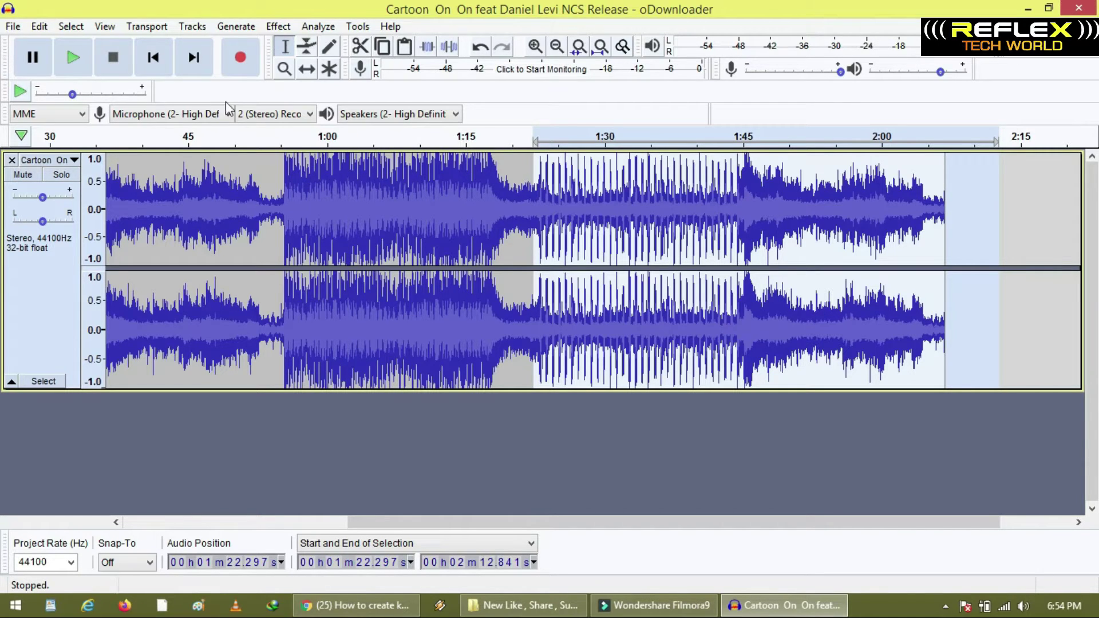
pyautogui.click(83, 63)
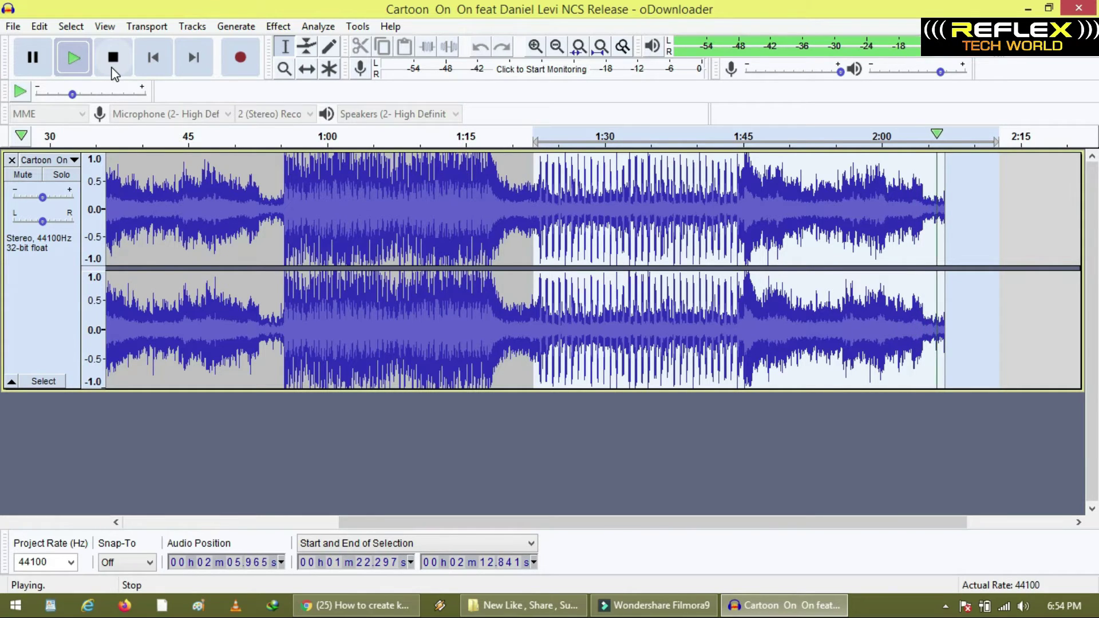
pyautogui.click(113, 70)
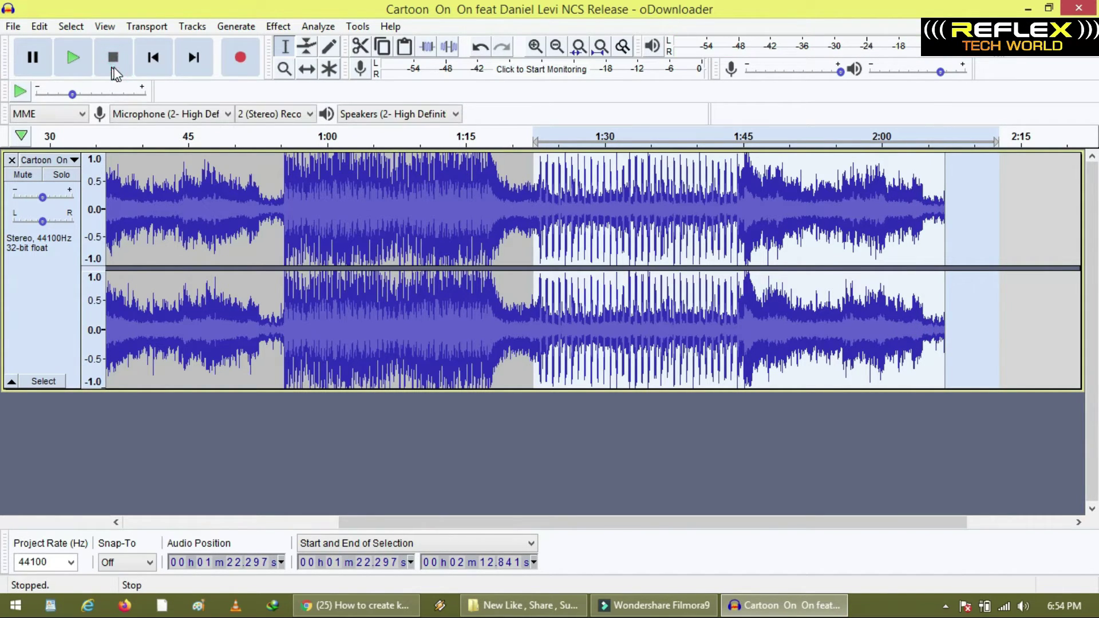
pyautogui.click(269, 224)
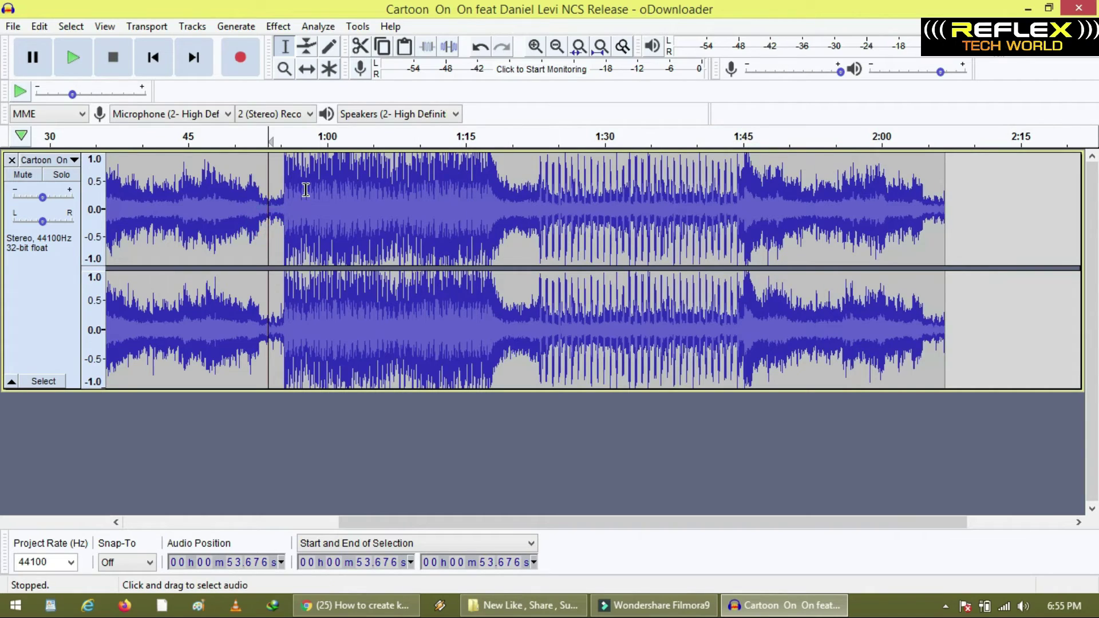